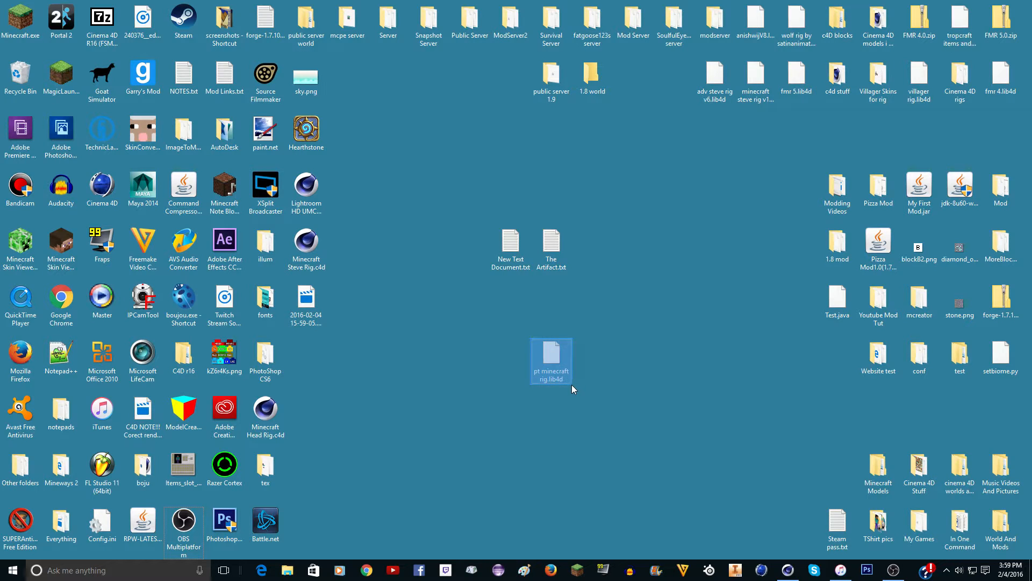
# Switch to Cinema 4D, load the PT Minecraft Rig preset from its Content Browser library and close the browser
pyautogui.moveTo(622, 423)
pyautogui.mouseDown()
pyautogui.moveTo(572, 361)
pyautogui.moveTo(468, 307)
pyautogui.moveTo(485, 296)
pyautogui.moveTo(558, 351)
pyautogui.moveTo(614, 425)
pyautogui.mouseUp()
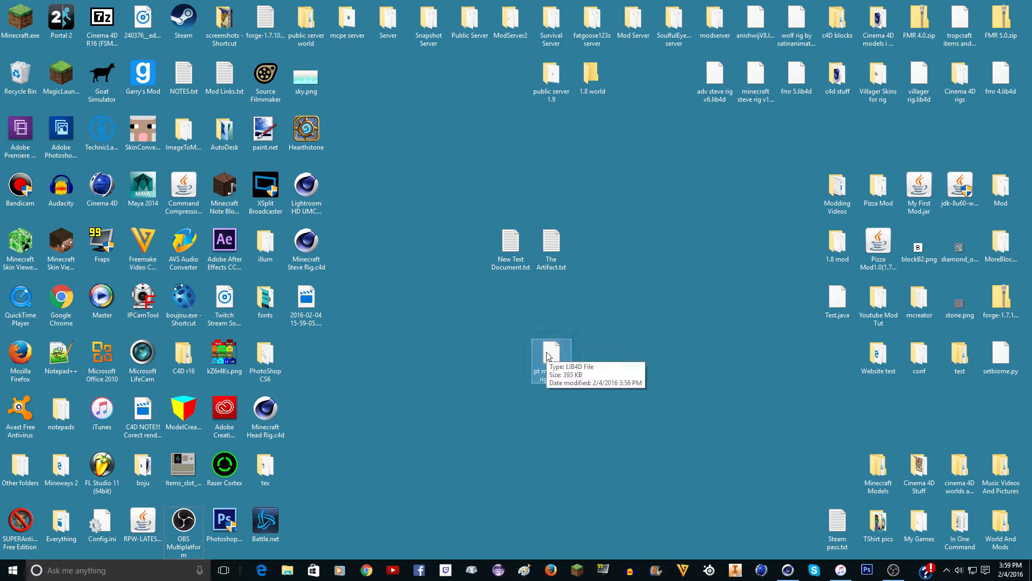
pyautogui.moveTo(548, 347); pyautogui.dragTo(573, 313)
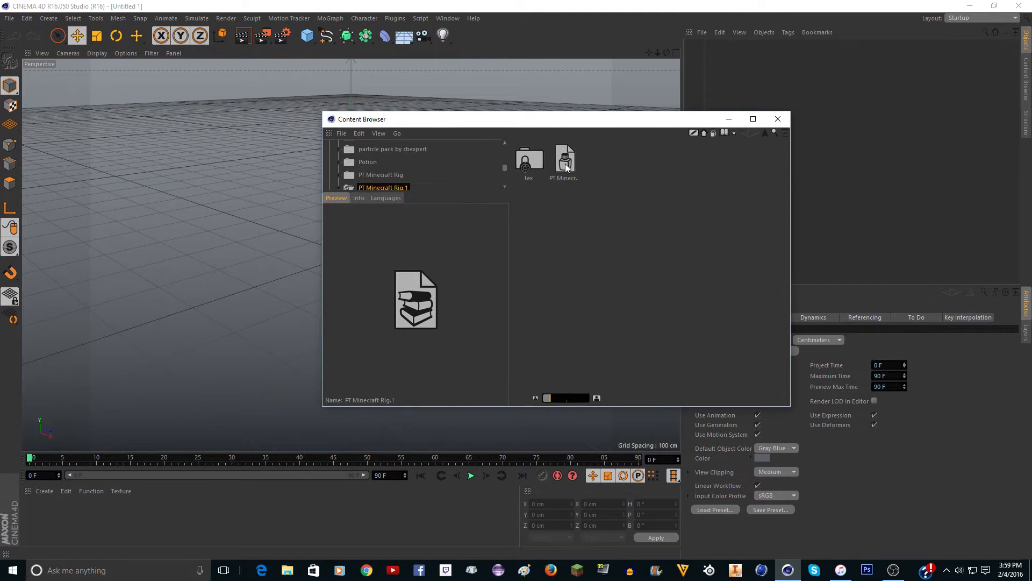
pyautogui.click(565, 163)
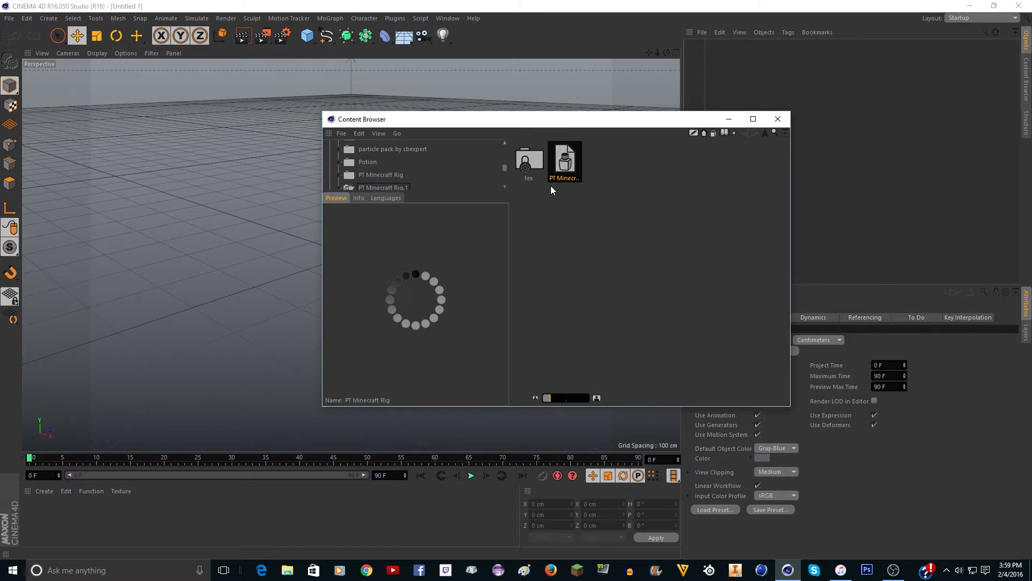
pyautogui.doubleClick(564, 154)
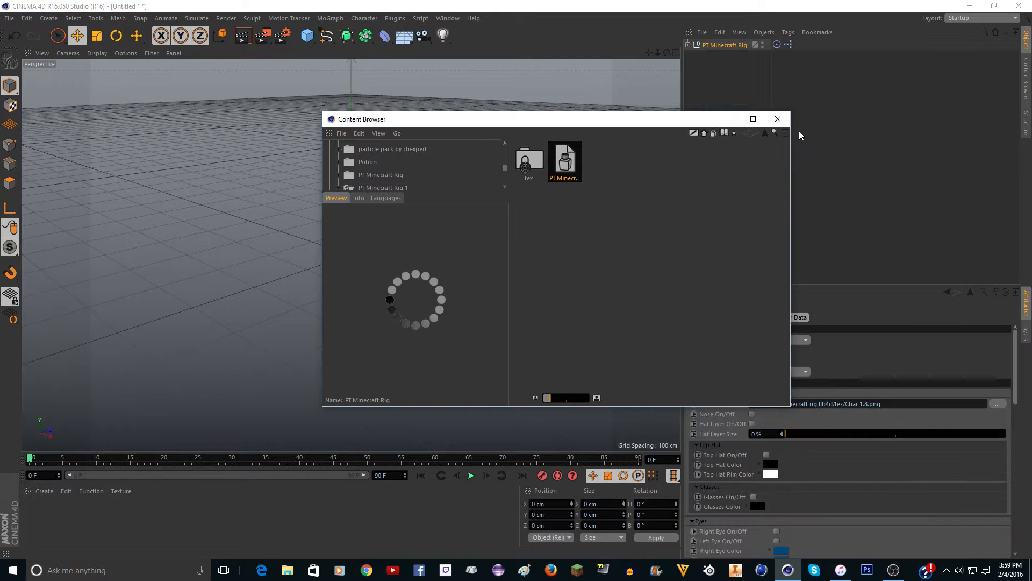
pyautogui.click(784, 125)
# Frame the whole character in the perspective view and show only the user data of the PT Minecraft Rig
pyautogui.scroll(10, 330, 158)
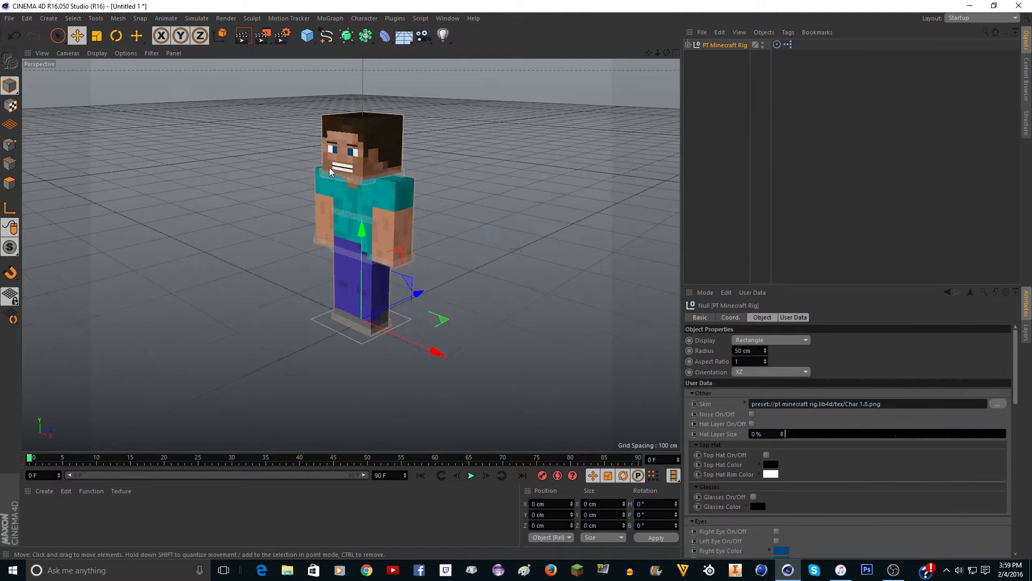
pyautogui.scroll(-2, 330, 158)
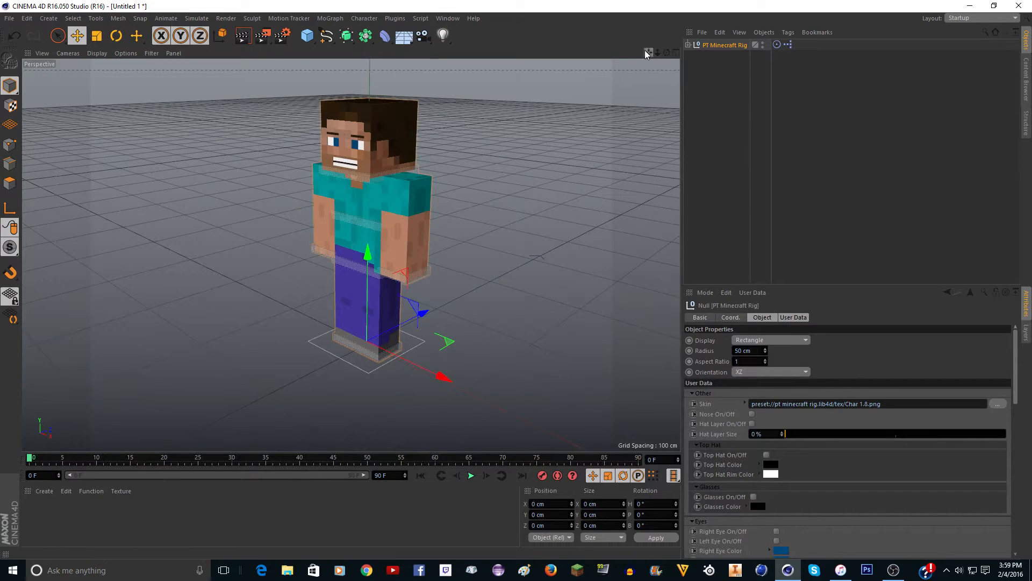
pyautogui.moveTo(649, 53)
pyautogui.mouseDown()
pyautogui.moveTo(643, 81)
pyautogui.moveTo(657, 53)
pyautogui.moveTo(627, 54)
pyautogui.moveTo(649, 51)
pyautogui.mouseUp()
pyautogui.scroll(2, 320, 195)
pyautogui.scroll(-2, 563, 109)
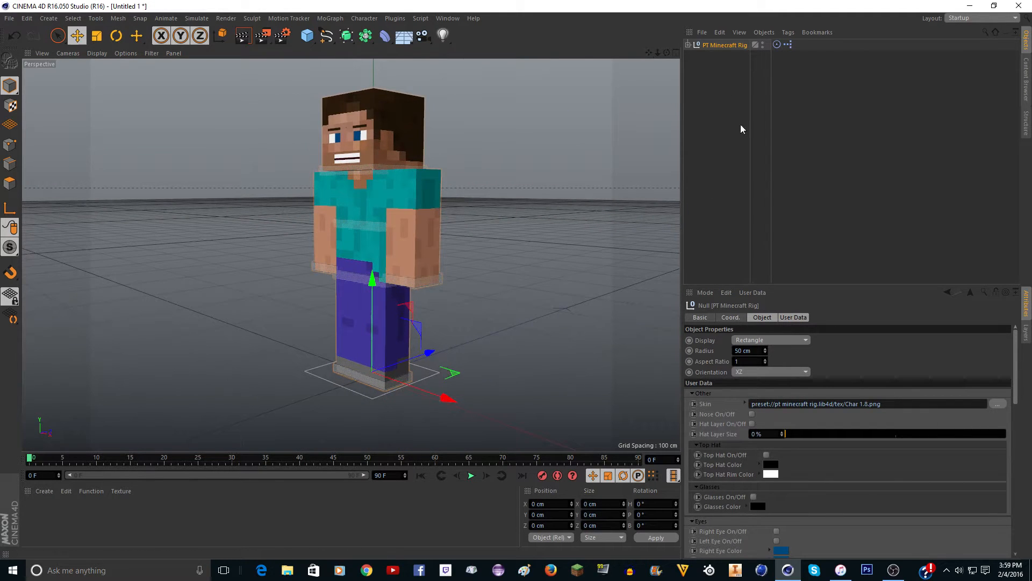
pyautogui.click(791, 319)
# Set the rig's skin texture to CBexpert 1.8.png, without copying the image to the project location
pyautogui.scroll(3, 358, 214)
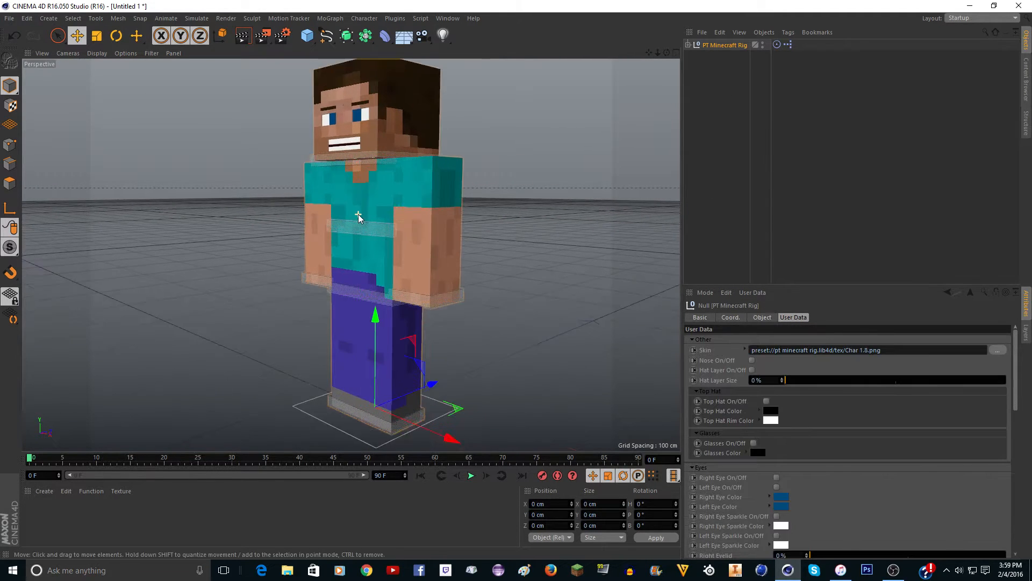
pyautogui.scroll(-5, 358, 214)
pyautogui.scroll(3, 576, 68)
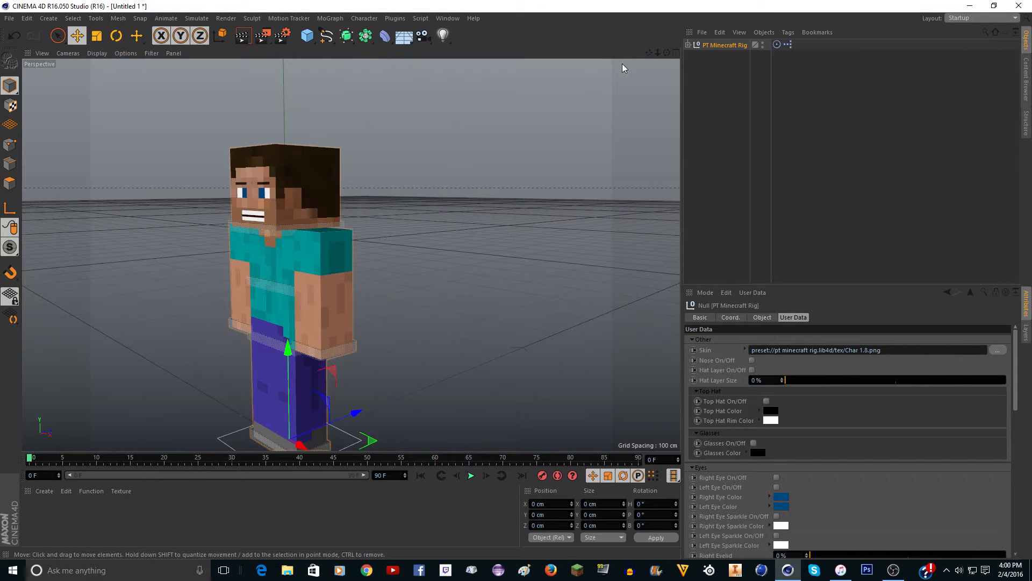
pyautogui.moveTo(649, 53); pyautogui.dragTo(650, 51)
pyautogui.scroll(1, 351, 255)
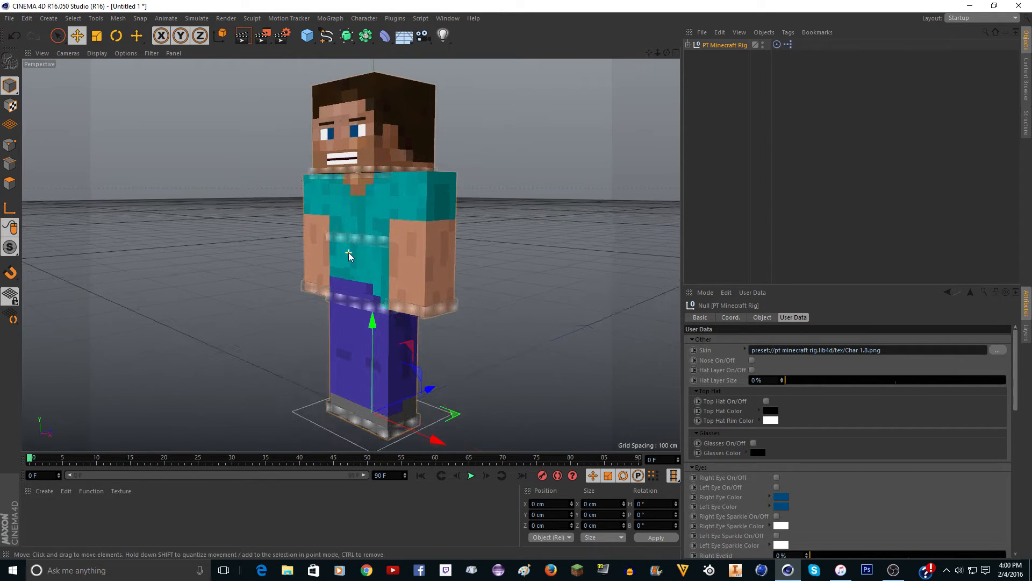
pyautogui.click(997, 350)
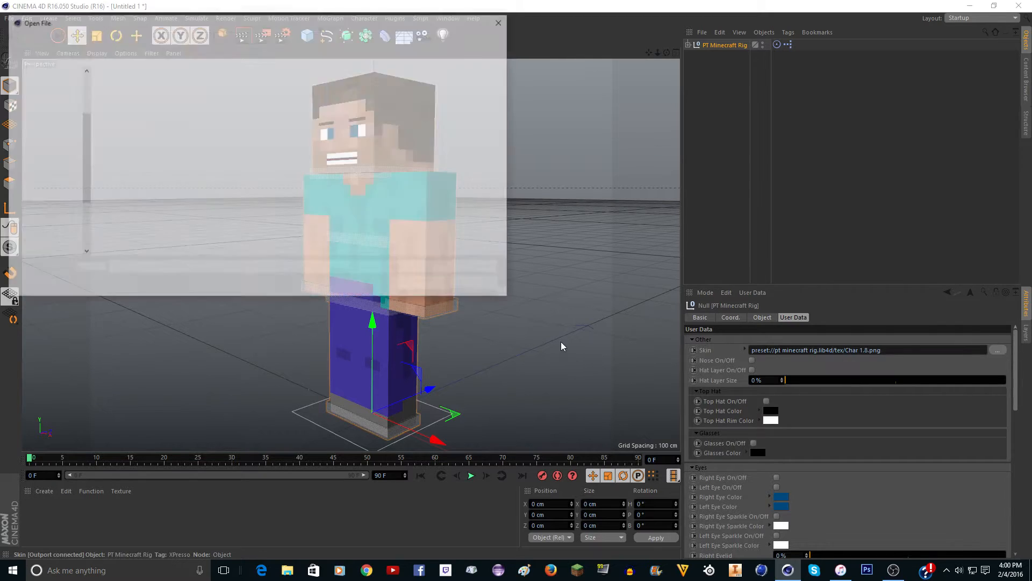
pyautogui.click(301, 98)
pyautogui.click(425, 284)
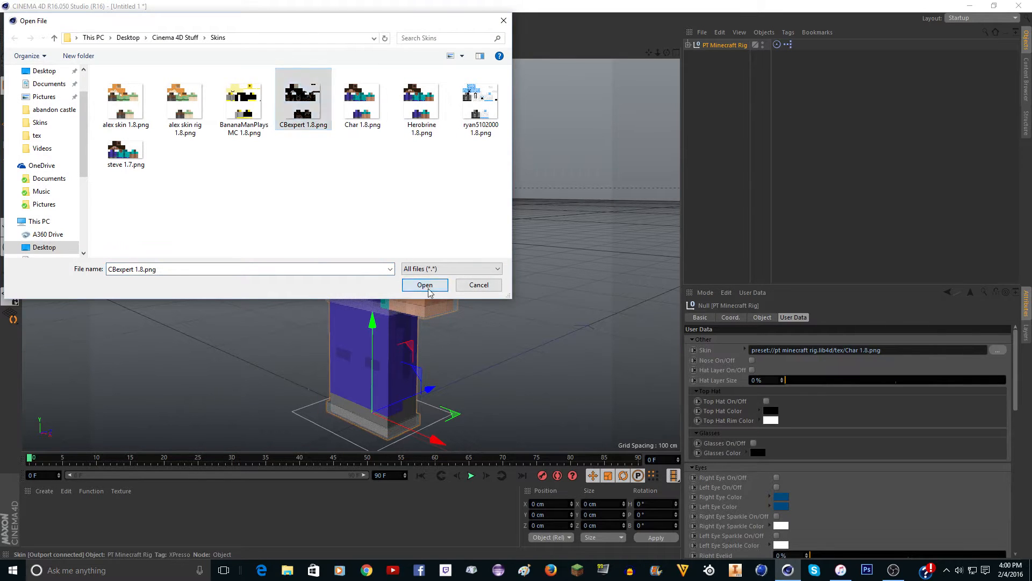
pyautogui.click(579, 325)
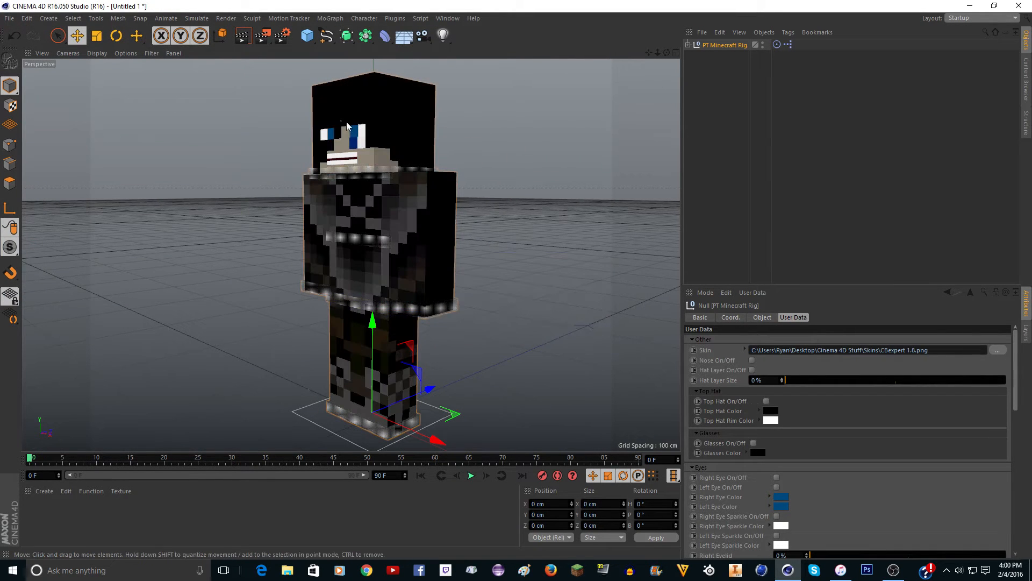
# Change the rig's skin texture to Char 1.8.png, without copying the image to the project location
pyautogui.click(997, 350)
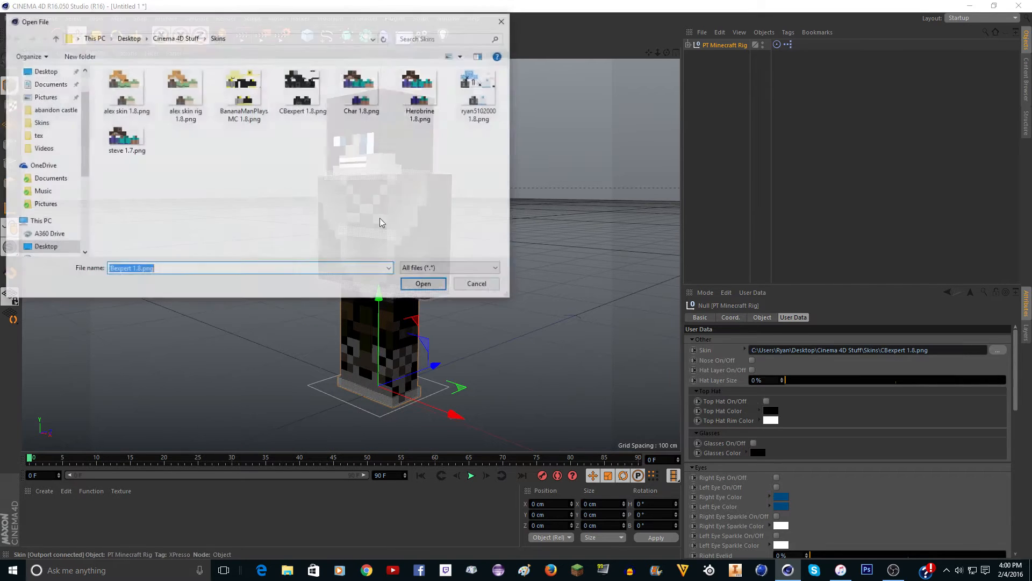
pyautogui.click(421, 91)
pyautogui.click(359, 102)
pyautogui.click(425, 285)
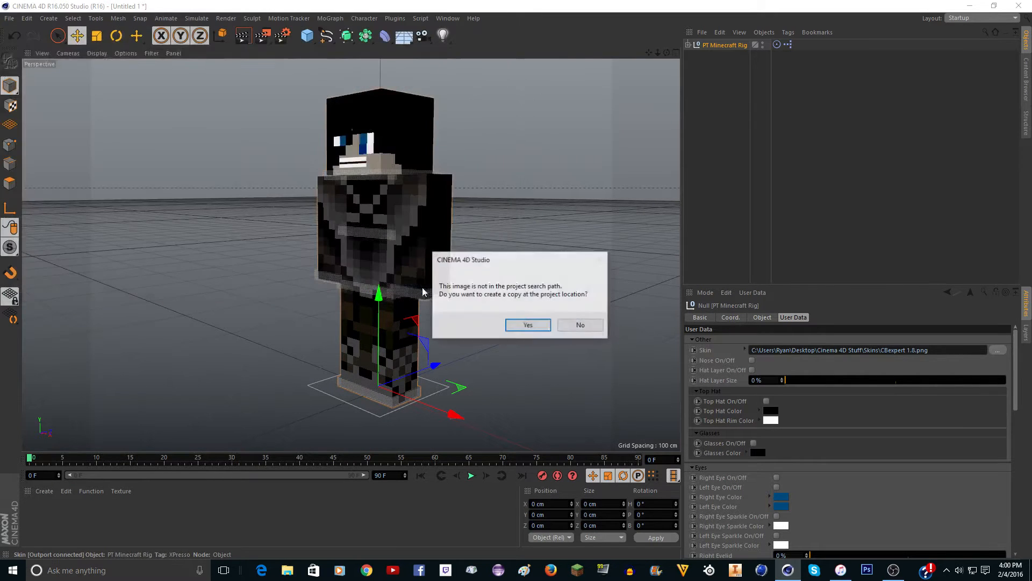
pyautogui.click(585, 326)
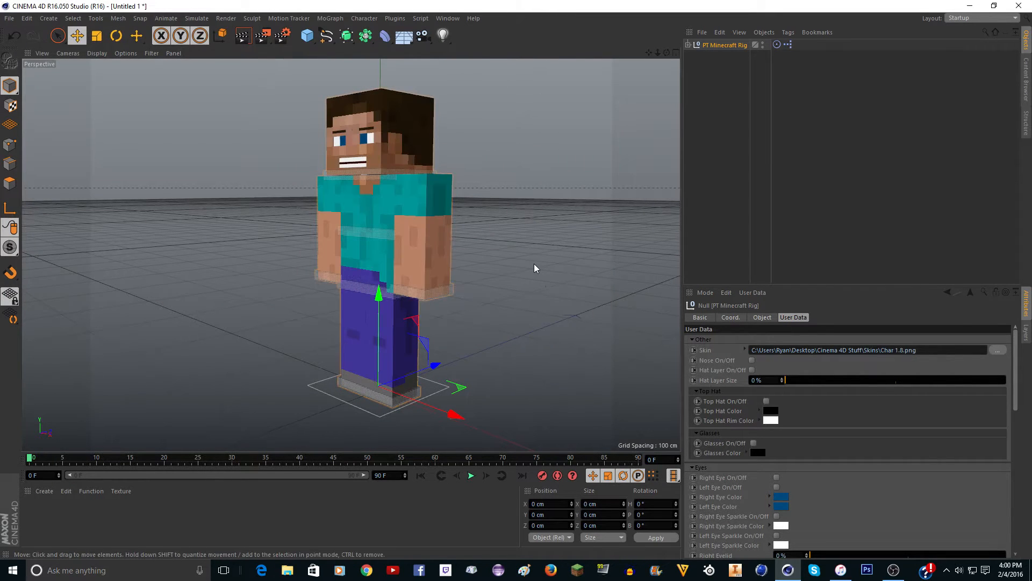
# Try out the rig's hat layer and its size on the character's head, and turn the layer off again
pyautogui.click(752, 370)
pyautogui.scroll(5, 489, 147)
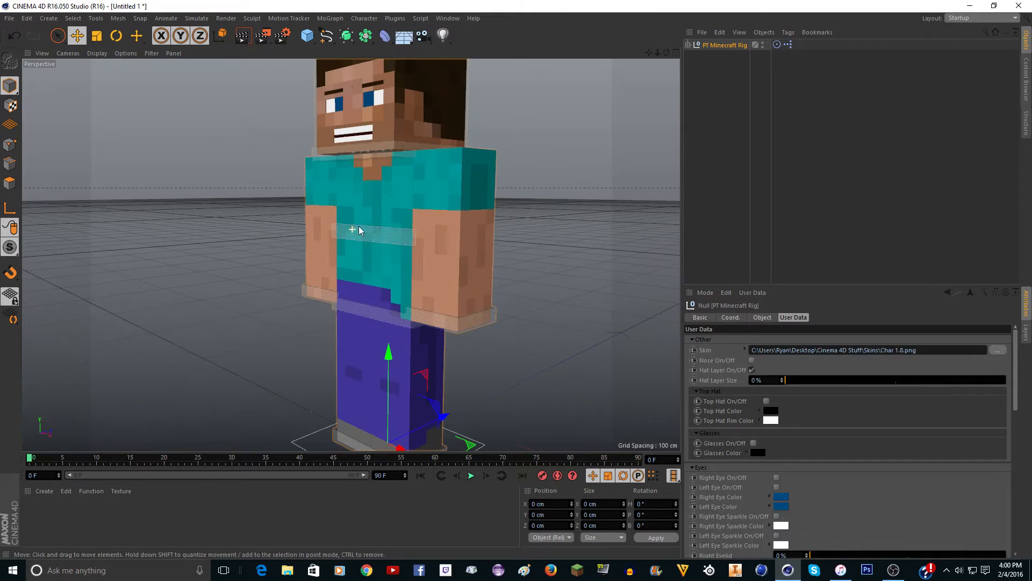
pyautogui.scroll(3, 490, 147)
pyautogui.moveTo(648, 53); pyautogui.dragTo(661, 162)
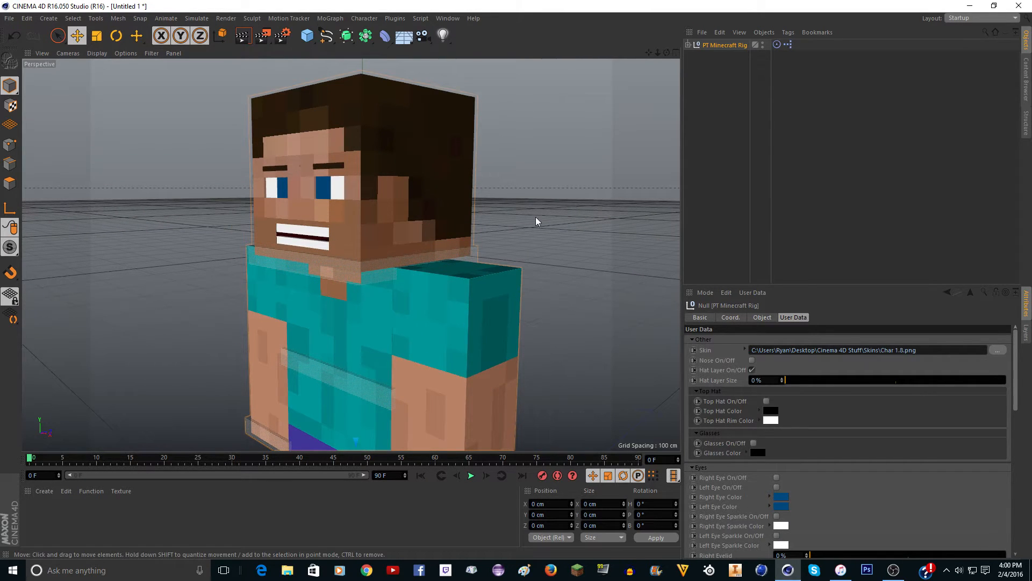
pyautogui.moveTo(799, 378); pyautogui.dragTo(703, 388)
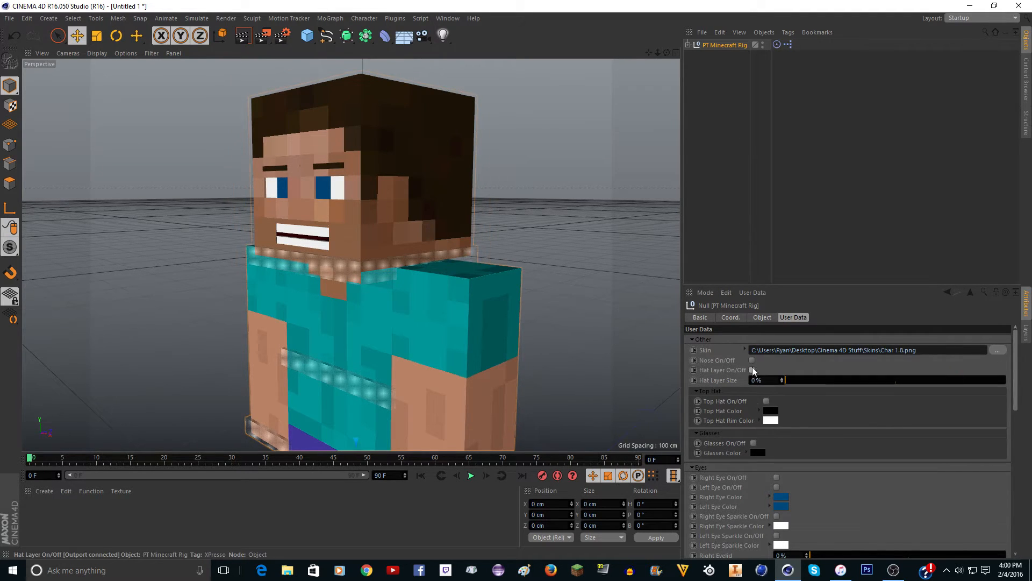
# Turn on the rig's nose, inspect the face from another angle, and turn the nose off again
pyautogui.scroll(-3, 615, 371)
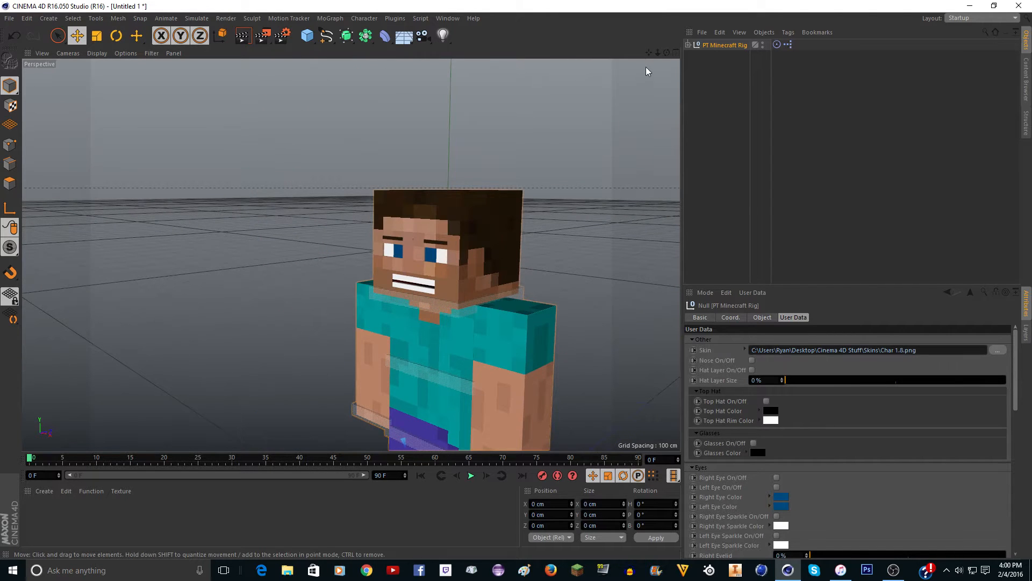
pyautogui.moveTo(648, 53); pyautogui.dragTo(650, 57)
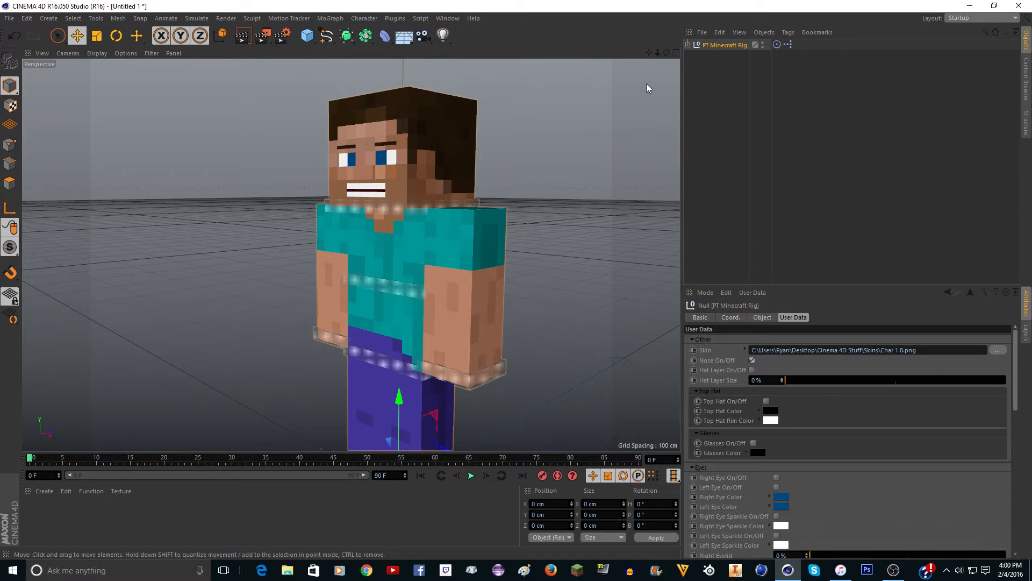
pyautogui.moveTo(667, 53); pyautogui.dragTo(260, 154)
pyautogui.scroll(5, 404, 179)
pyautogui.scroll(-5, 437, 197)
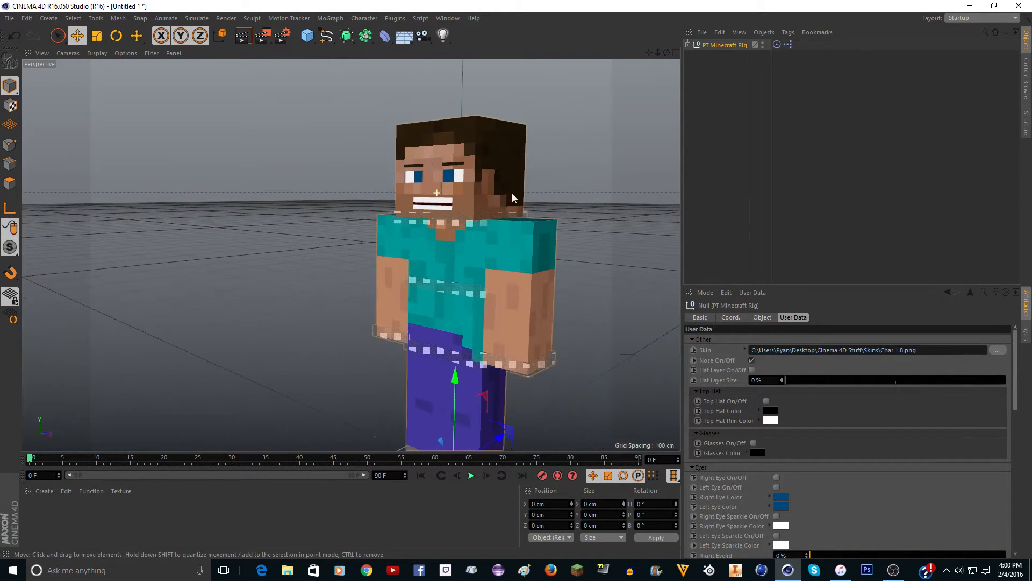
pyautogui.click(752, 360)
# Turn on the character's top hat and set the top hat color to red
pyautogui.moveTo(649, 53); pyautogui.dragTo(344, 291)
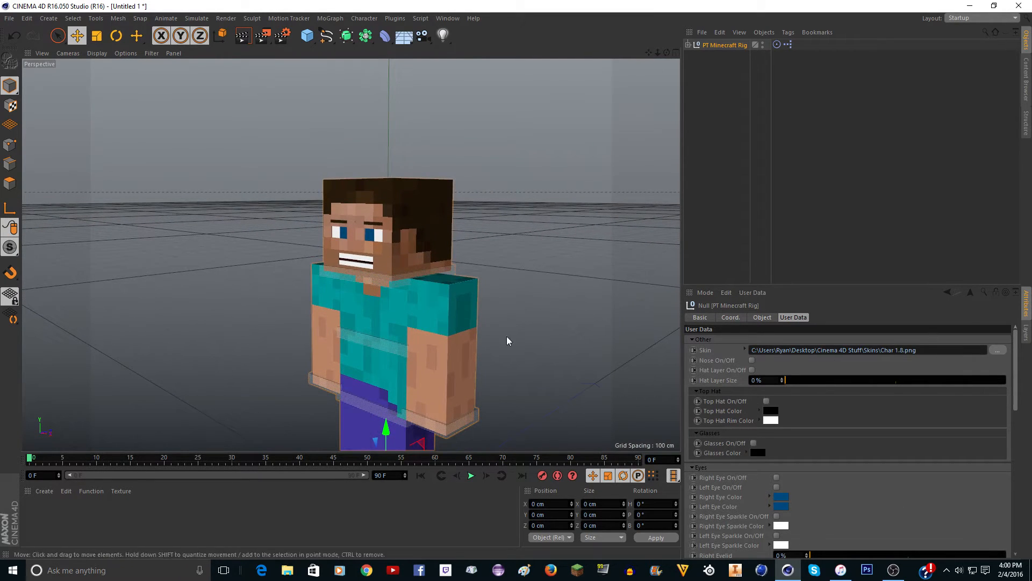
pyautogui.scroll(3, 509, 339)
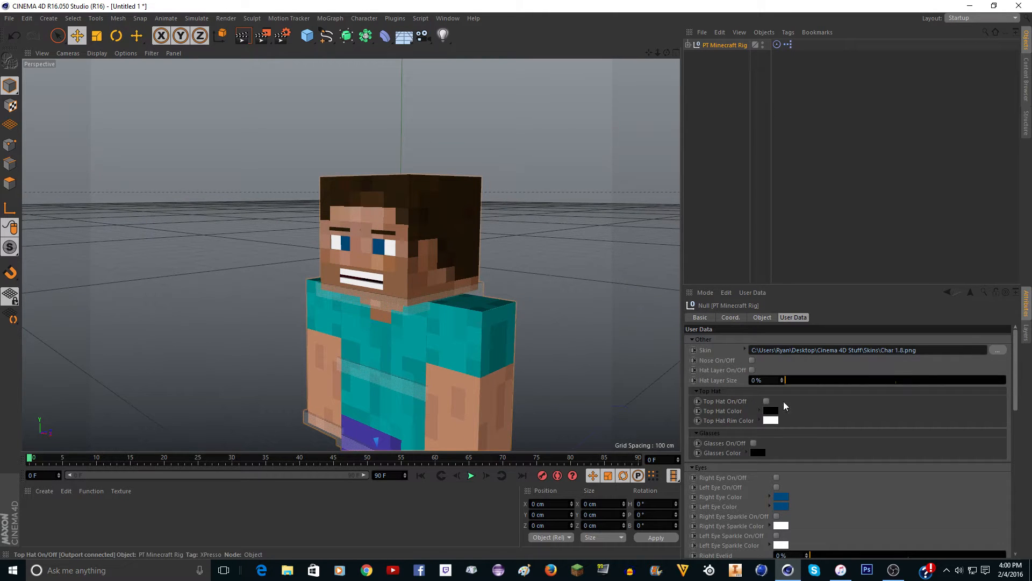
pyautogui.click(767, 401)
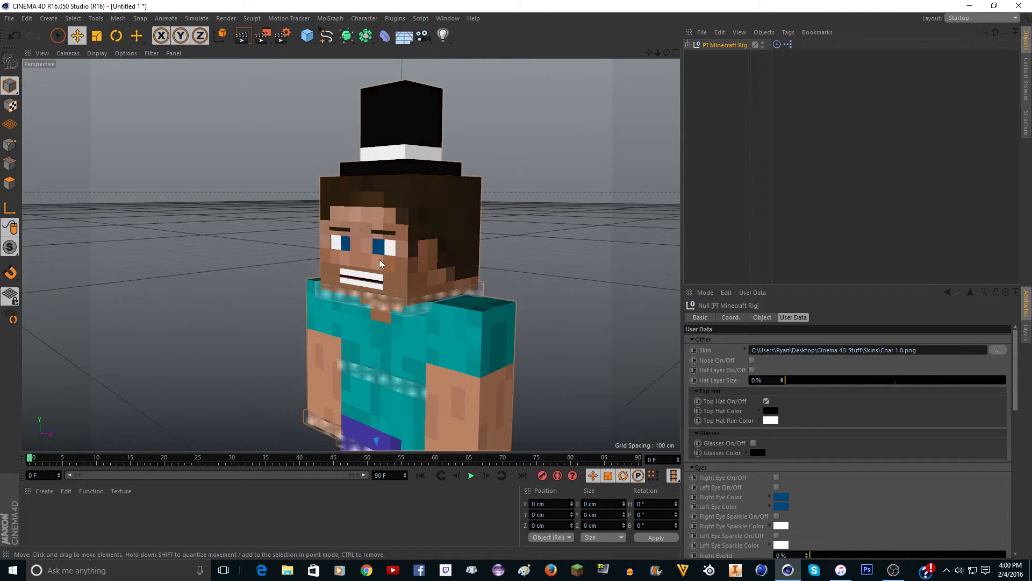
pyautogui.click(769, 412)
pyautogui.click(757, 392)
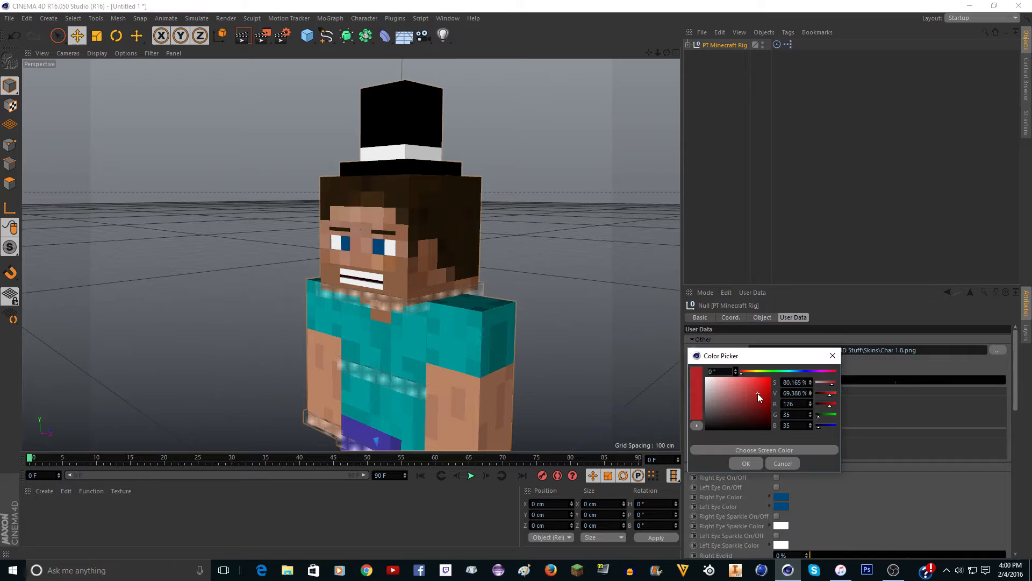
pyautogui.click(746, 456)
# Set the top hat's rim color to bright green
pyautogui.click(770, 420)
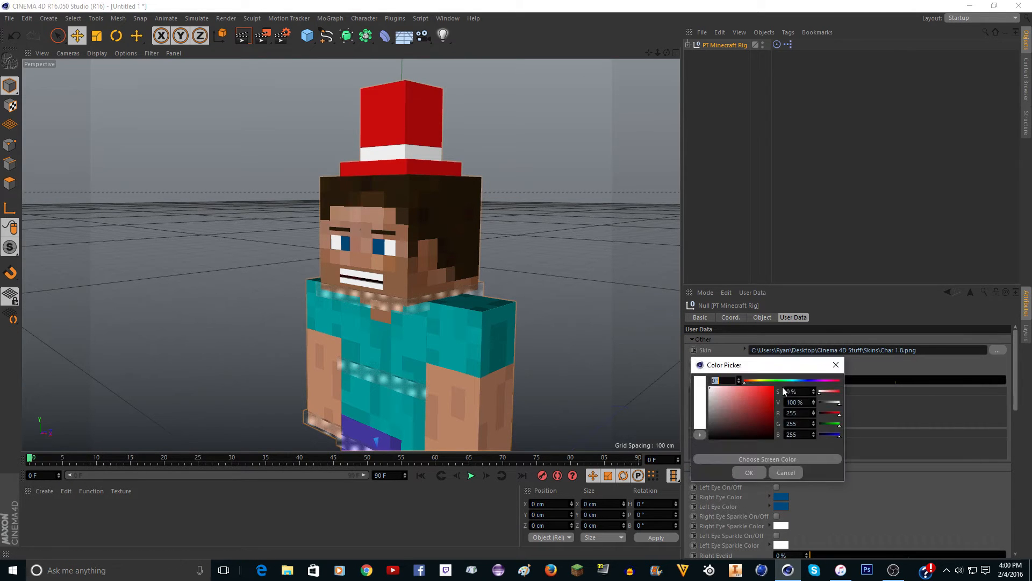
pyautogui.click(763, 403)
pyautogui.click(755, 475)
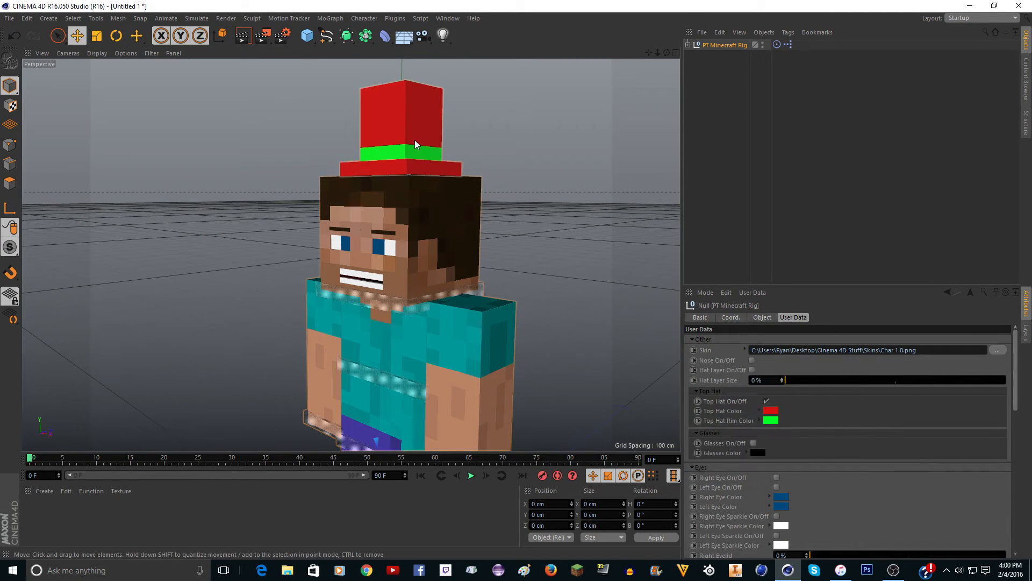
# Undo both top hat color changes, turn the top hat off and collapse the Top Hat settings group
pyautogui.hotkey('ctrl', 'z')
pyautogui.hotkey('ctrl', 'z')
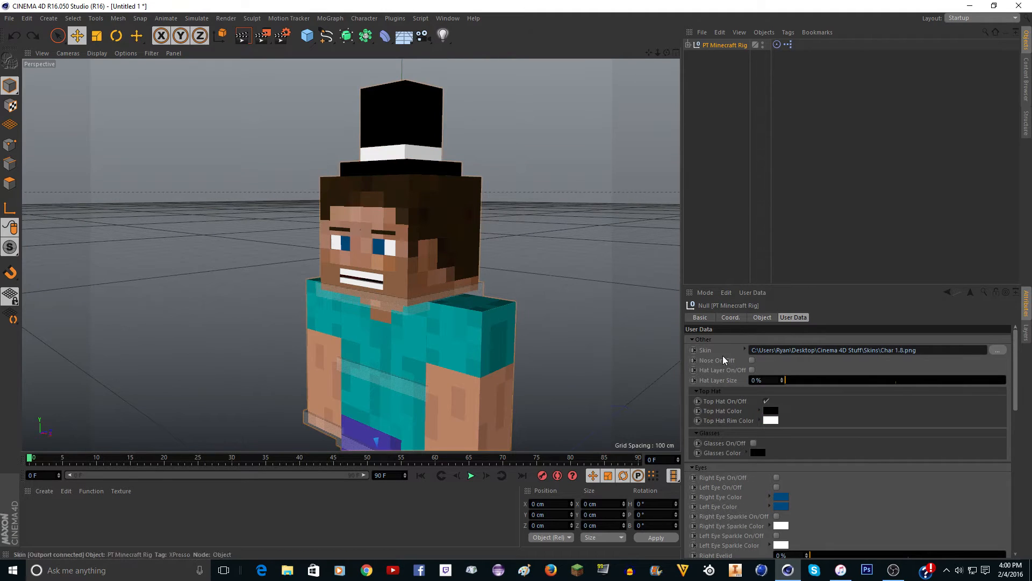
pyautogui.click(767, 401)
pyautogui.click(696, 391)
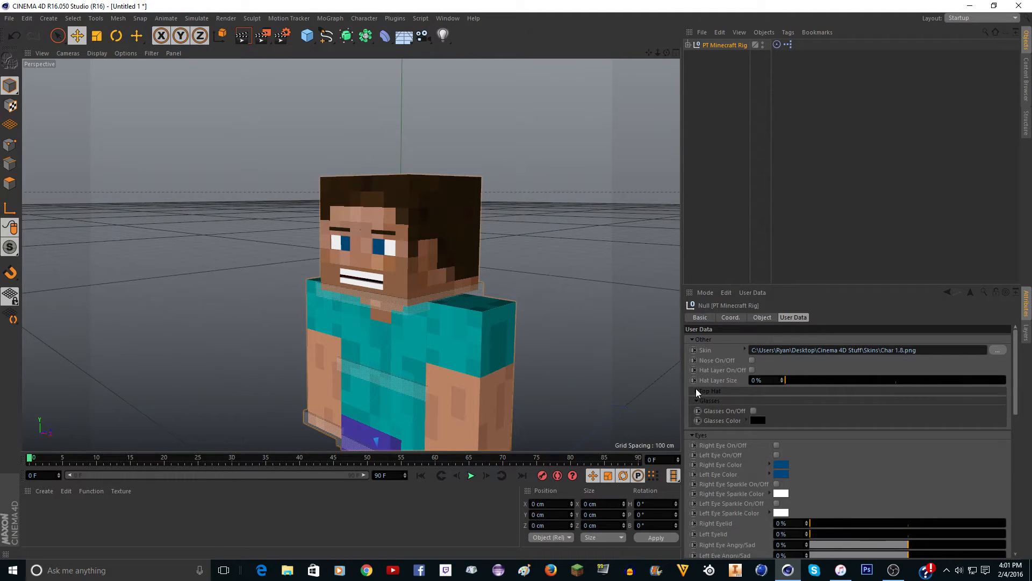
# Turn on the character's glasses and set the glasses color to turquoise green
pyautogui.click(754, 410)
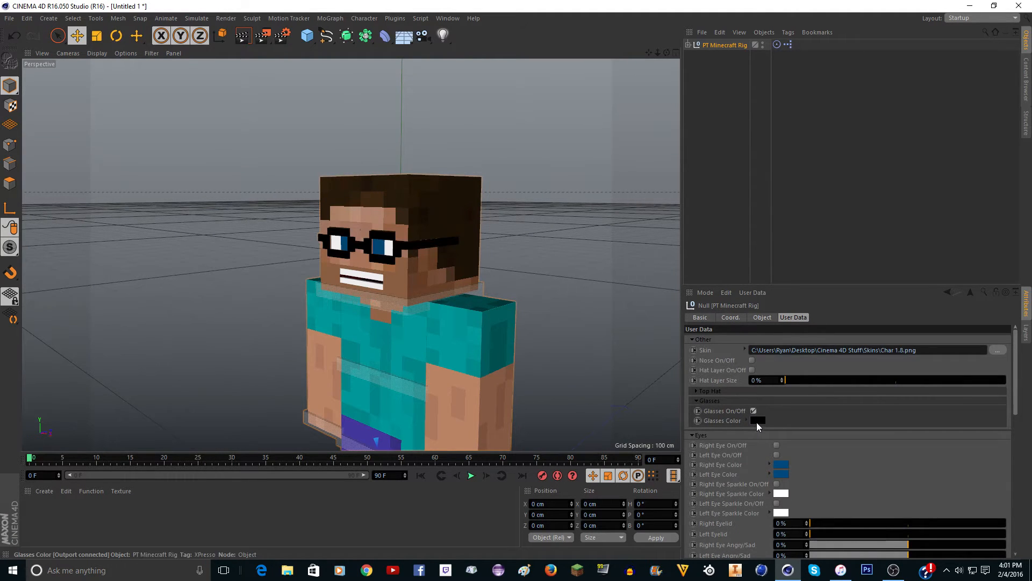
pyautogui.click(757, 421)
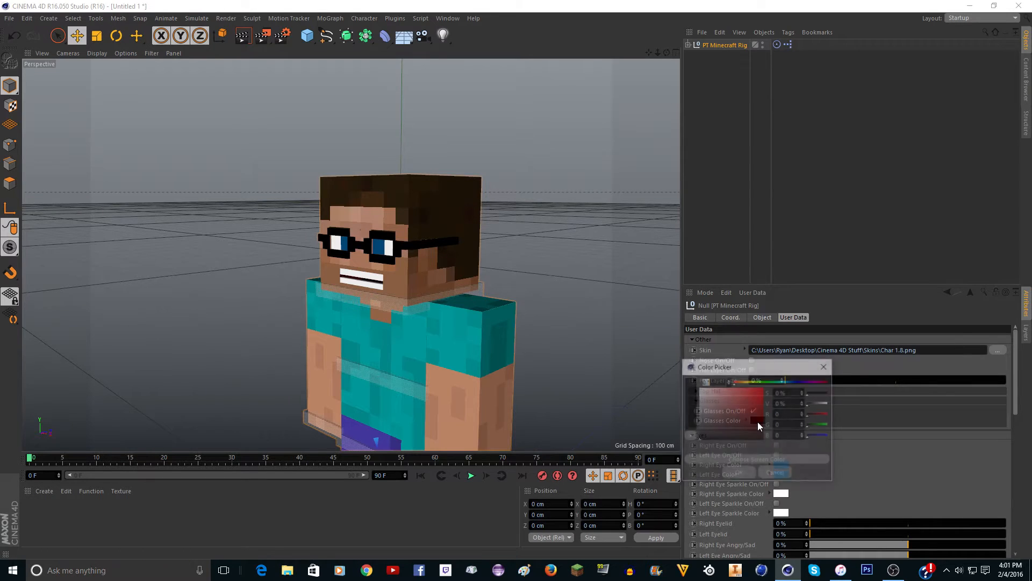
pyautogui.click(779, 381)
pyautogui.click(760, 390)
pyautogui.click(739, 473)
# Undo the glasses color change, turn the glasses off and collapse the Glasses settings group
pyautogui.scroll(3, 367, 258)
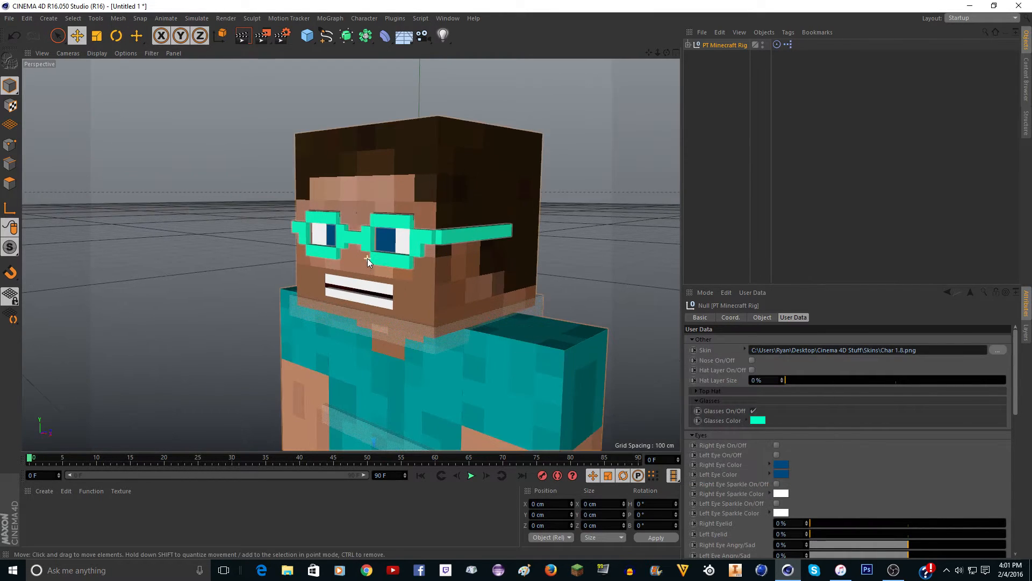
pyautogui.scroll(-3, 366, 258)
pyautogui.hotkey('ctrl', 'z')
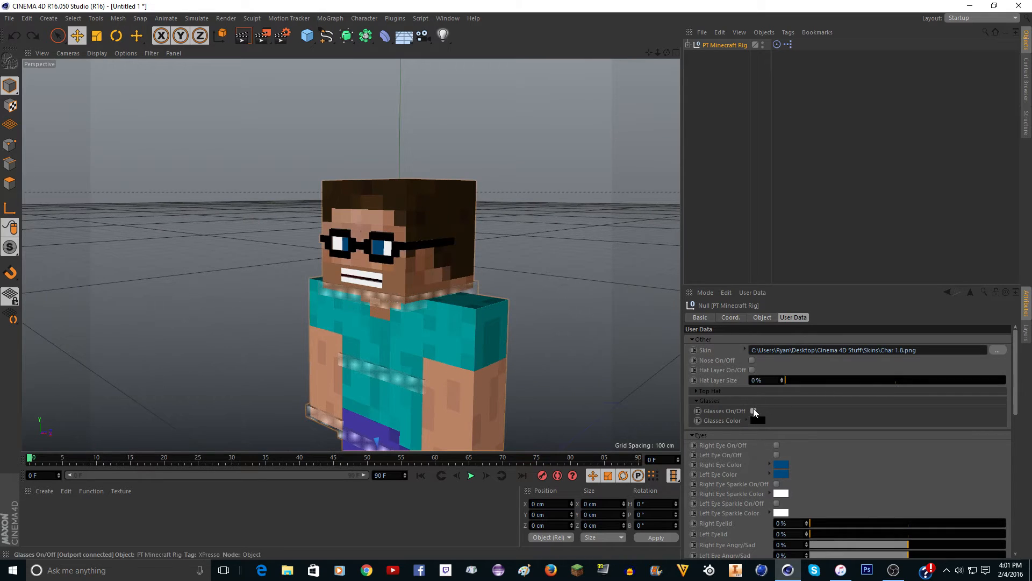
pyautogui.click(753, 411)
pyautogui.click(696, 401)
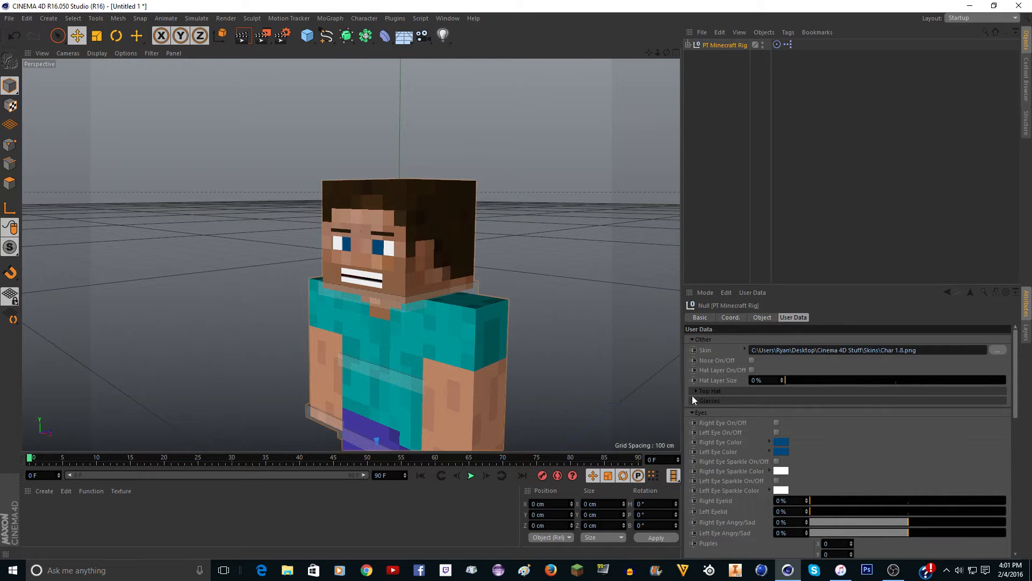
# Collapse the Other settings group above the Eyes settings
pyautogui.click(692, 339)
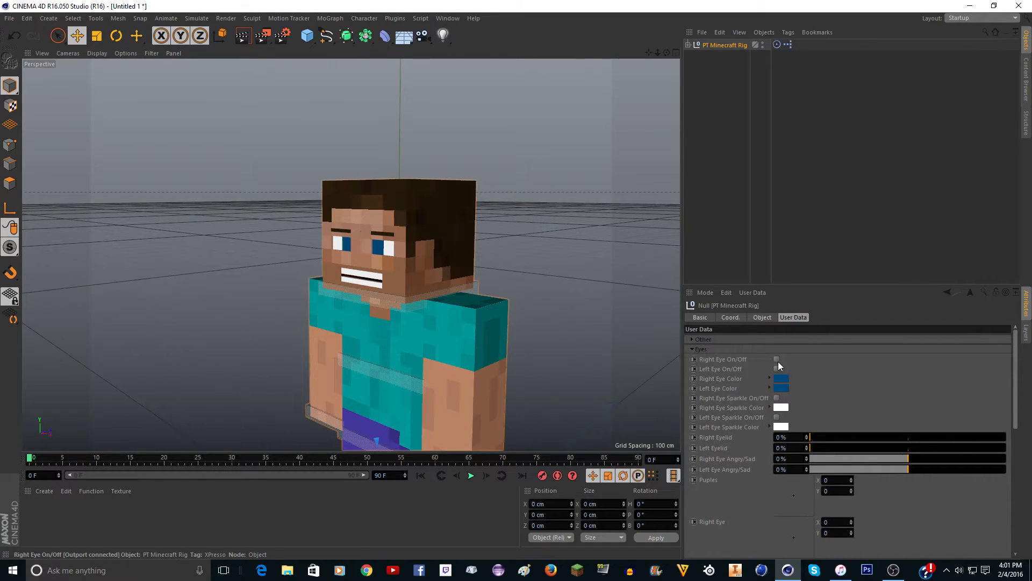
pyautogui.scroll(3, 363, 326)
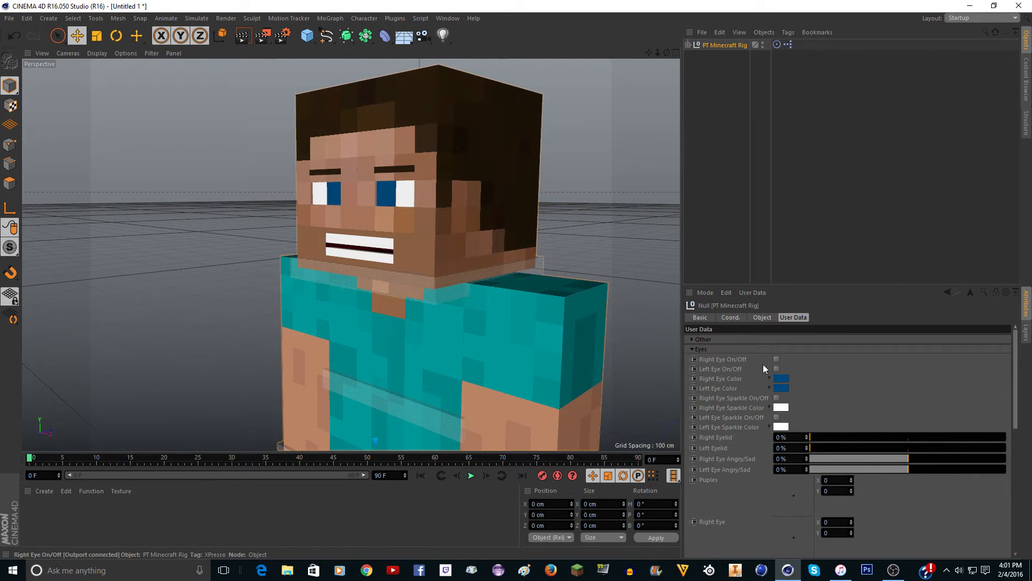
pyautogui.scroll(3, 413, 187)
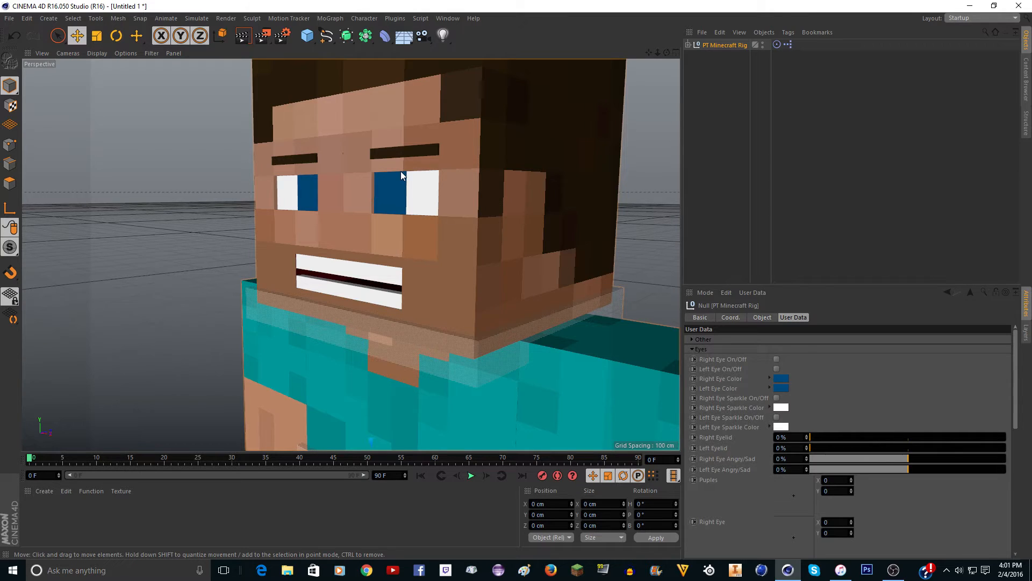
pyautogui.scroll(-3, 401, 170)
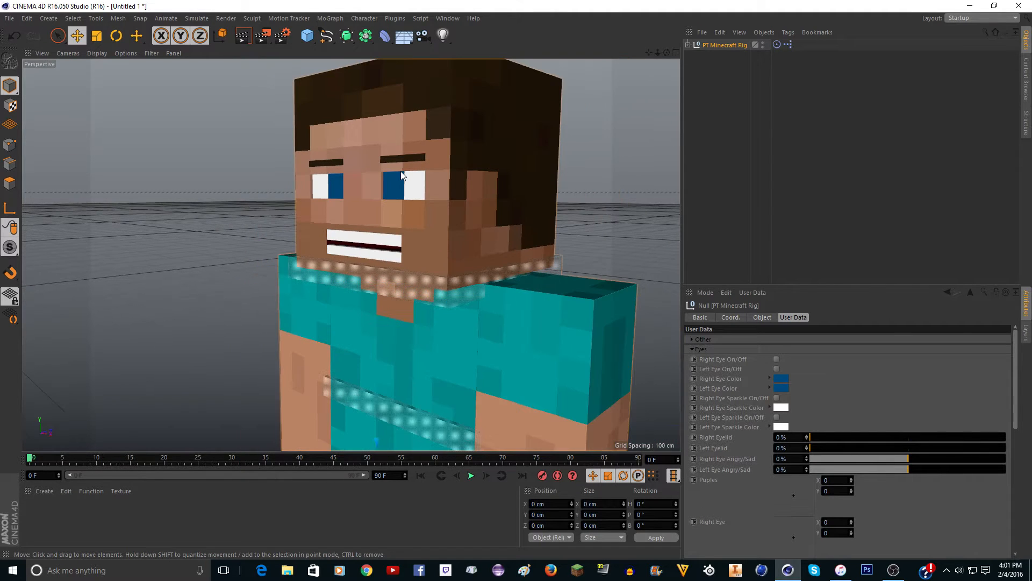
pyautogui.scroll(4, 446, 295)
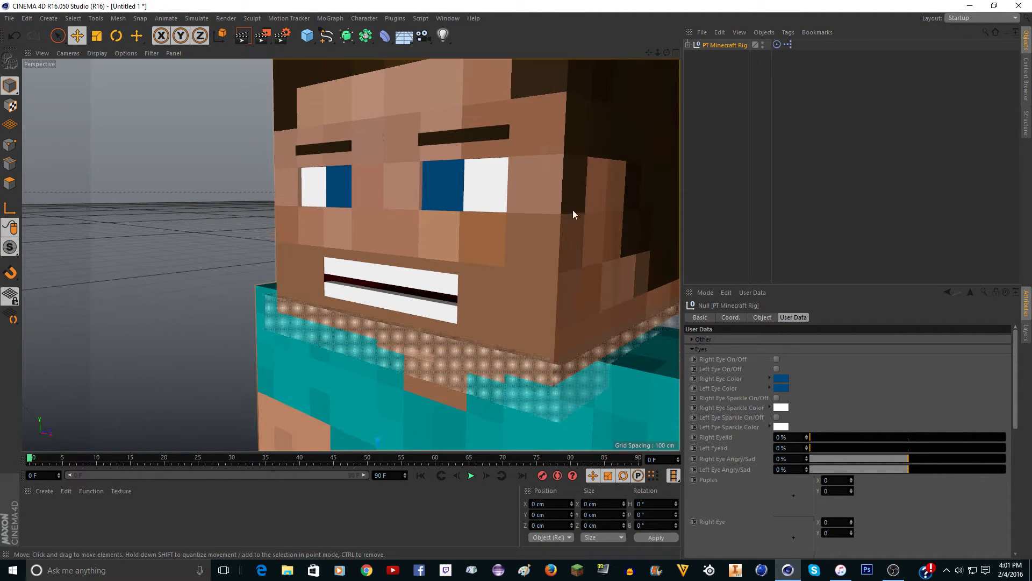
pyautogui.scroll(-4, 386, 208)
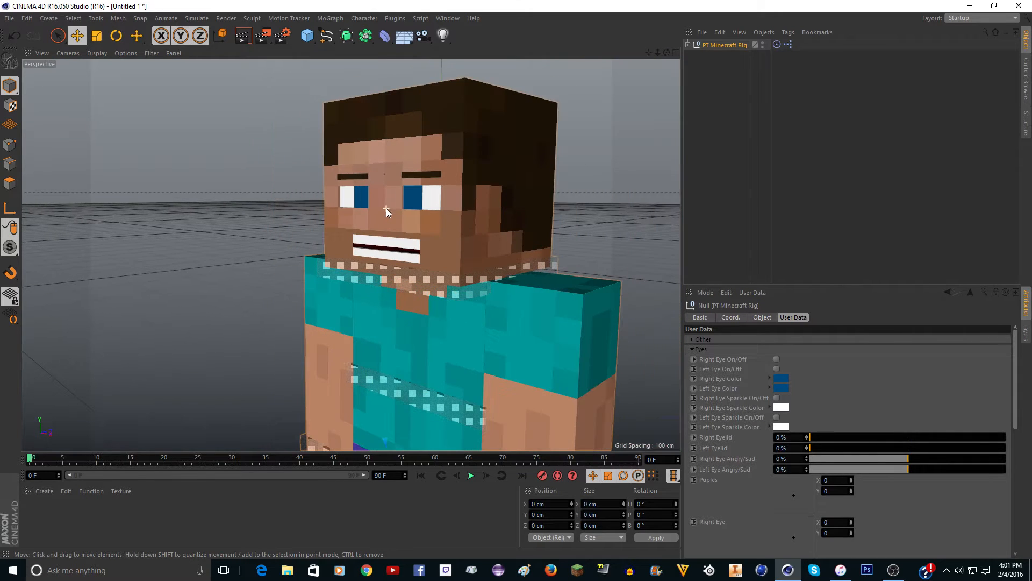
pyautogui.moveTo(650, 54); pyautogui.dragTo(579, 65)
pyautogui.moveTo(351, 254); pyautogui.dragTo(492, 136)
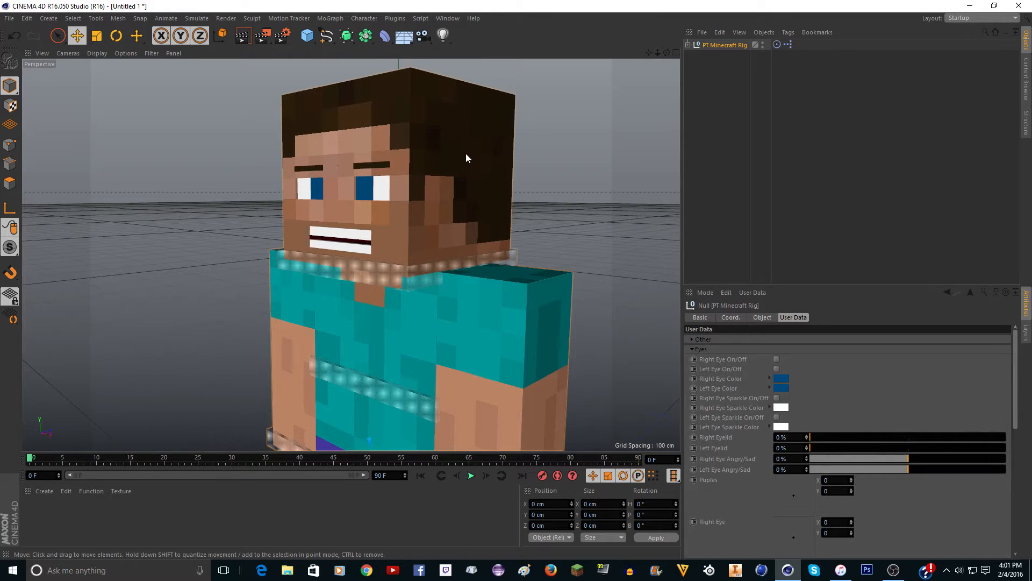
# Enable both the Right Eye On/Off and Left Eye On/Off options to hide the eyes, and disable them again
pyautogui.click(776, 359)
pyautogui.click(776, 367)
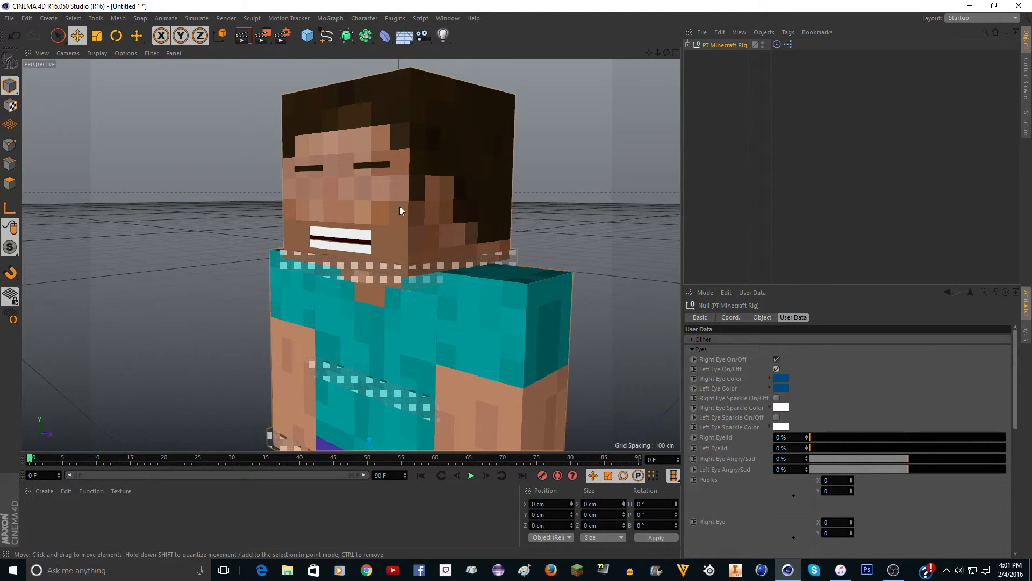
pyautogui.click(776, 359)
pyautogui.click(776, 369)
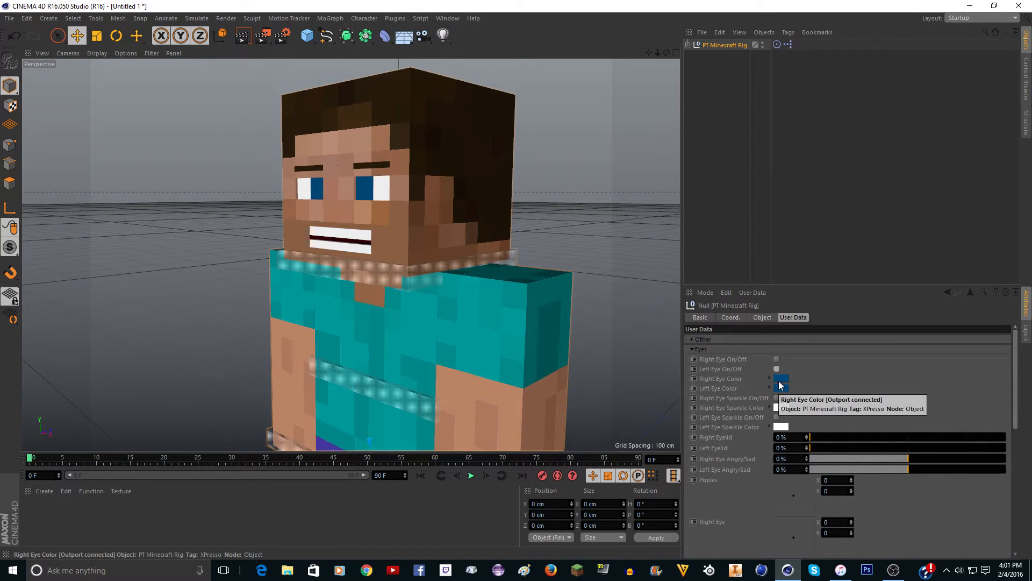
# Try white as the right and left eye color, and undo both color changes
pyautogui.click(780, 387)
pyautogui.moveTo(770, 380); pyautogui.dragTo(714, 345)
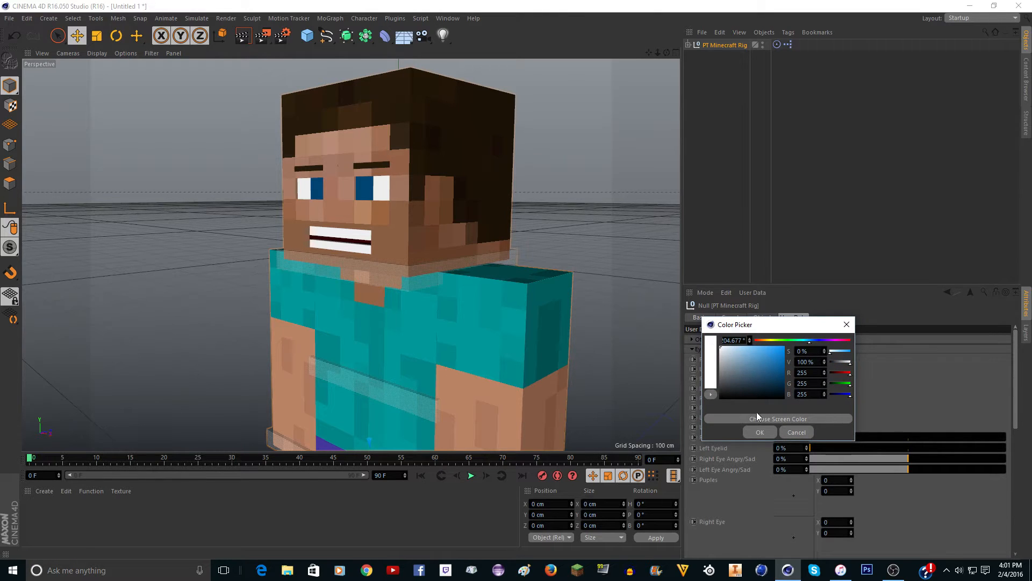
pyautogui.click(760, 432)
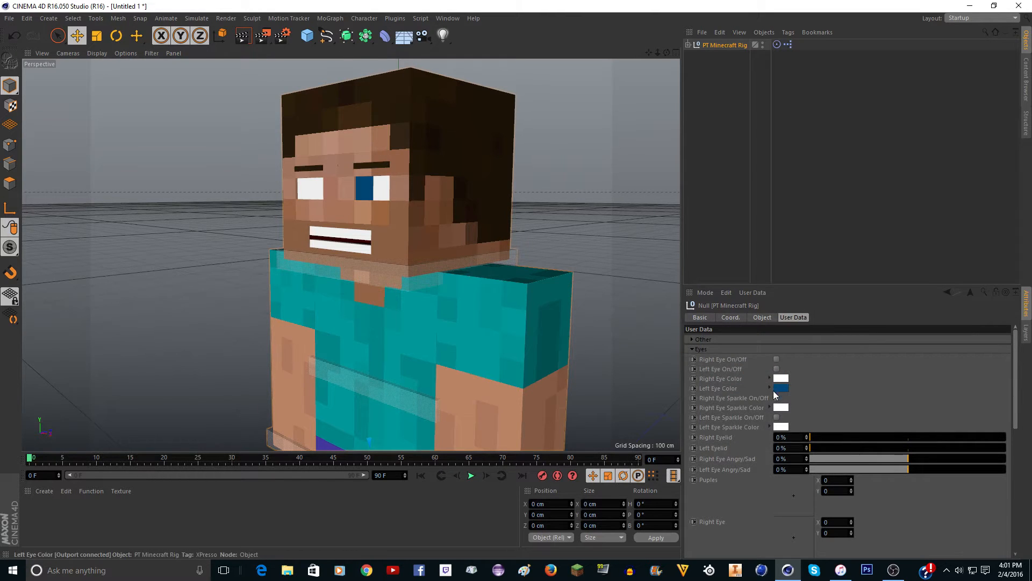
pyautogui.click(783, 388)
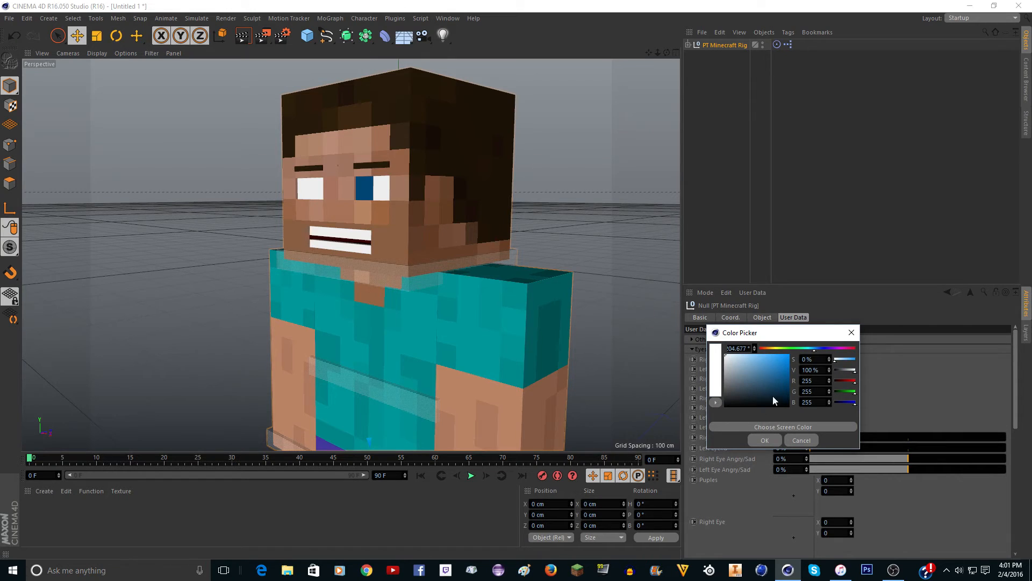
pyautogui.click(765, 438)
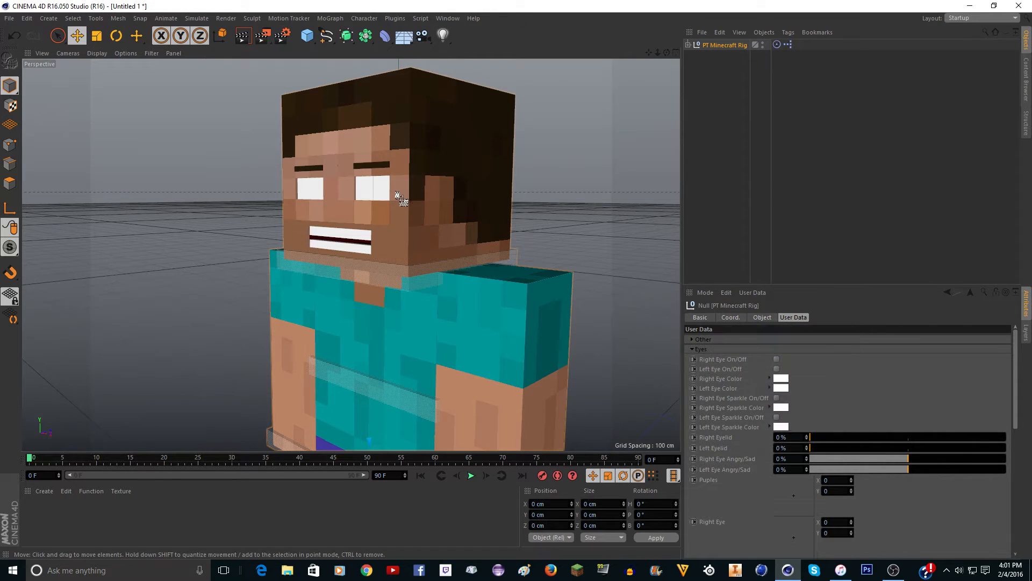
pyautogui.hotkey('ctrl', 'z')
pyautogui.hotkey('ctrl', 'z')
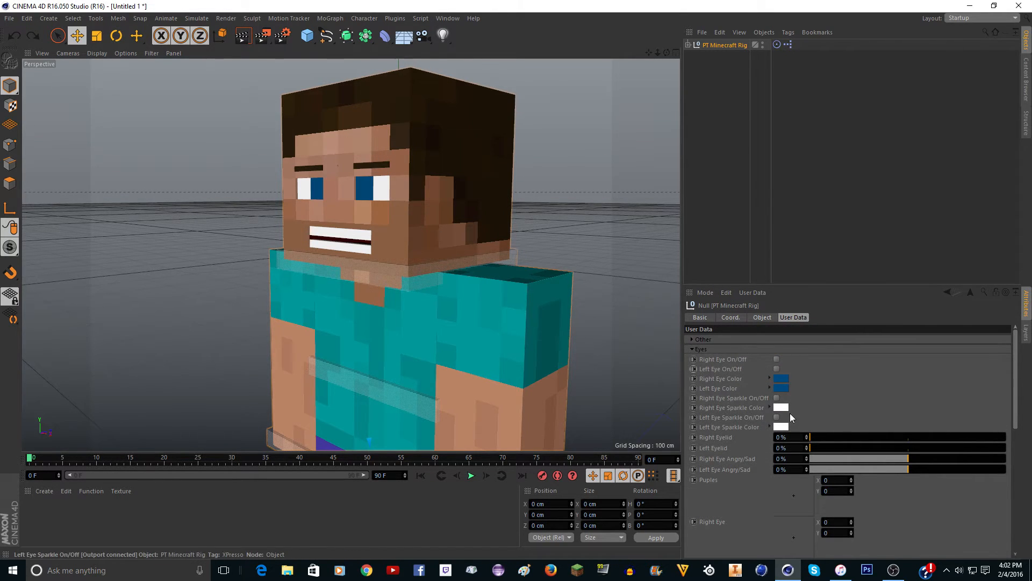
# Turn on the sparkle in both eyes and set the right eye's sparkle color to red
pyautogui.scroll(2, 336, 243)
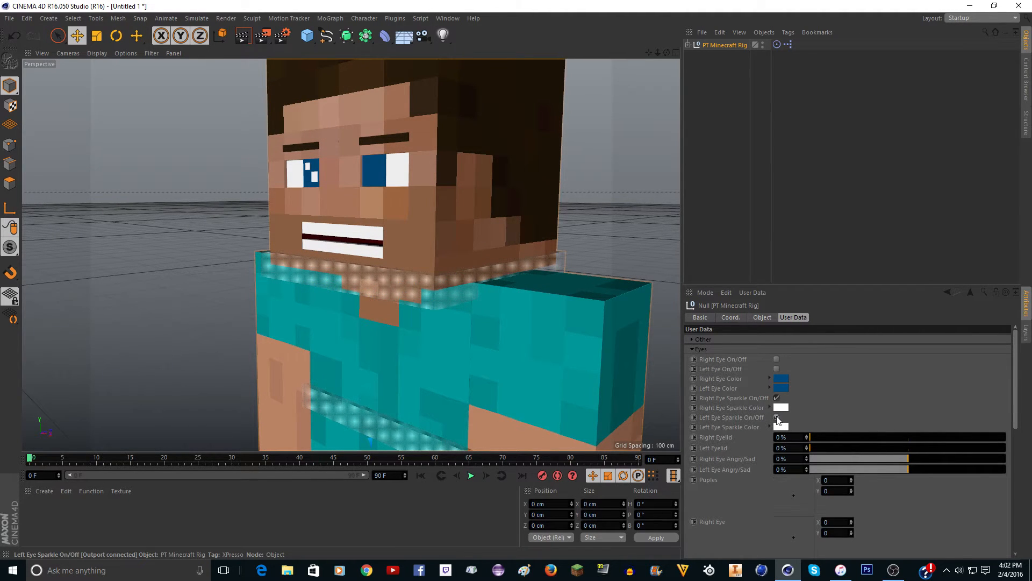
pyautogui.click(776, 418)
pyautogui.click(782, 407)
pyautogui.click(755, 380)
pyautogui.click(760, 456)
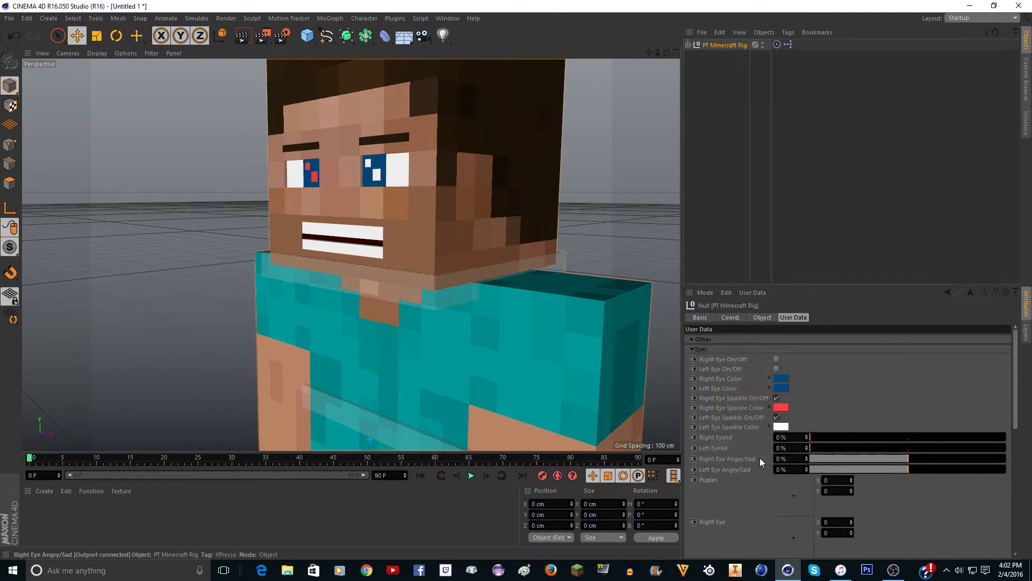
# Set the left eye's sparkle color to bright green with RGB 4, 255, 125
pyautogui.click(781, 426)
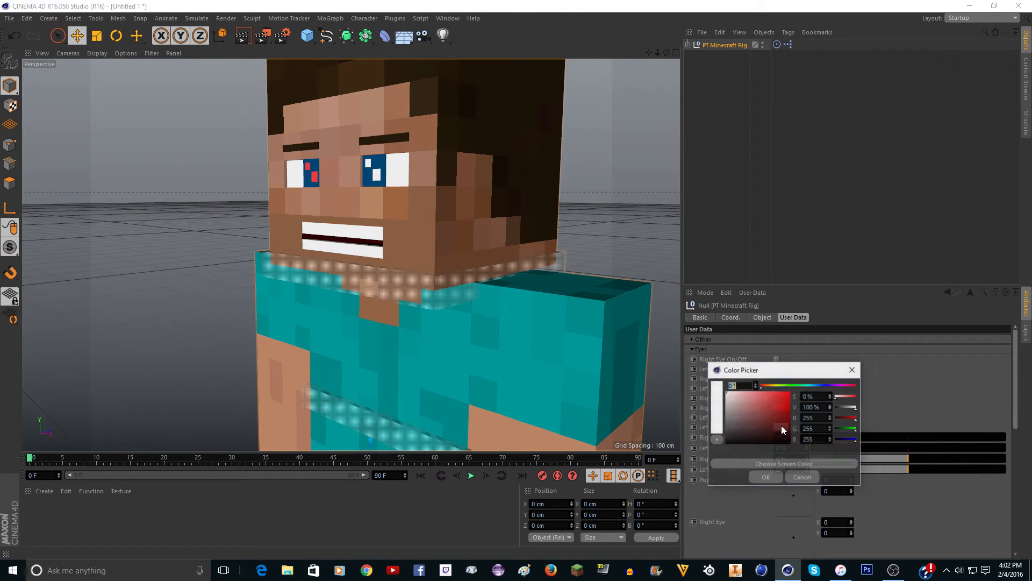
pyautogui.click(801, 386)
pyautogui.click(788, 392)
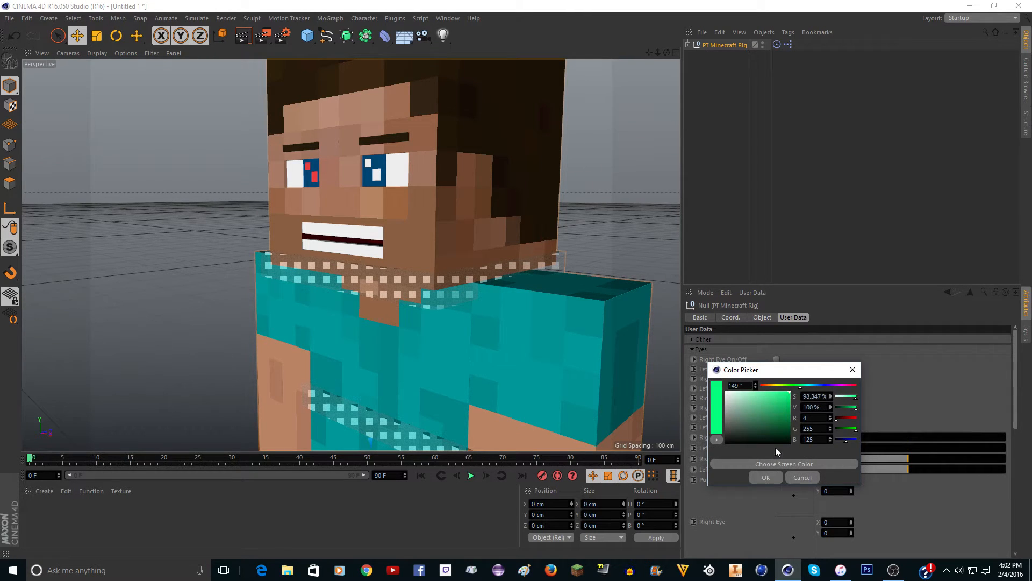
pyautogui.click(766, 476)
# Undo both sparkle color changes and the activation of the eye sparkles
pyautogui.scroll(-5, 427, 221)
pyautogui.hotkey('ctrl', 'z')
pyautogui.hotkey('ctrl', 'z')
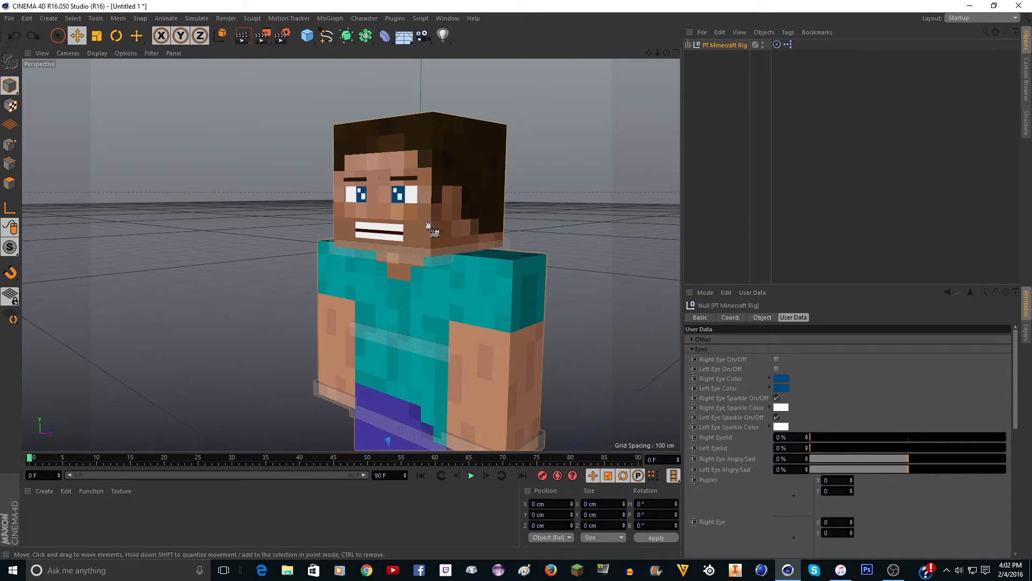
pyautogui.hotkey('ctrl', 'z')
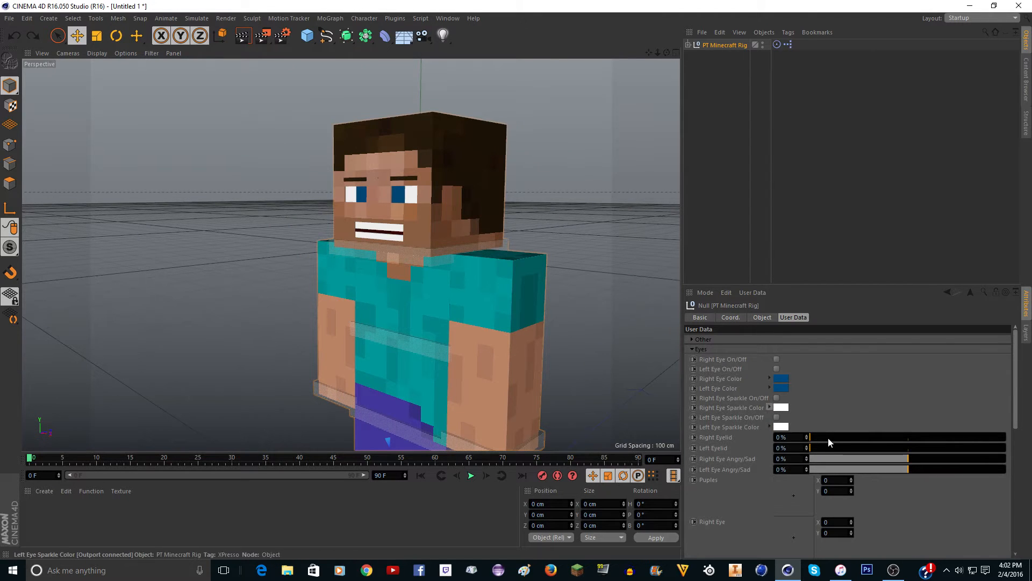
# Try adjusting the character's right and left eyelids
pyautogui.moveTo(824, 437); pyautogui.dragTo(999, 443)
pyautogui.moveTo(902, 452); pyautogui.dragTo(976, 457)
pyautogui.moveTo(904, 457); pyautogui.dragTo(775, 452)
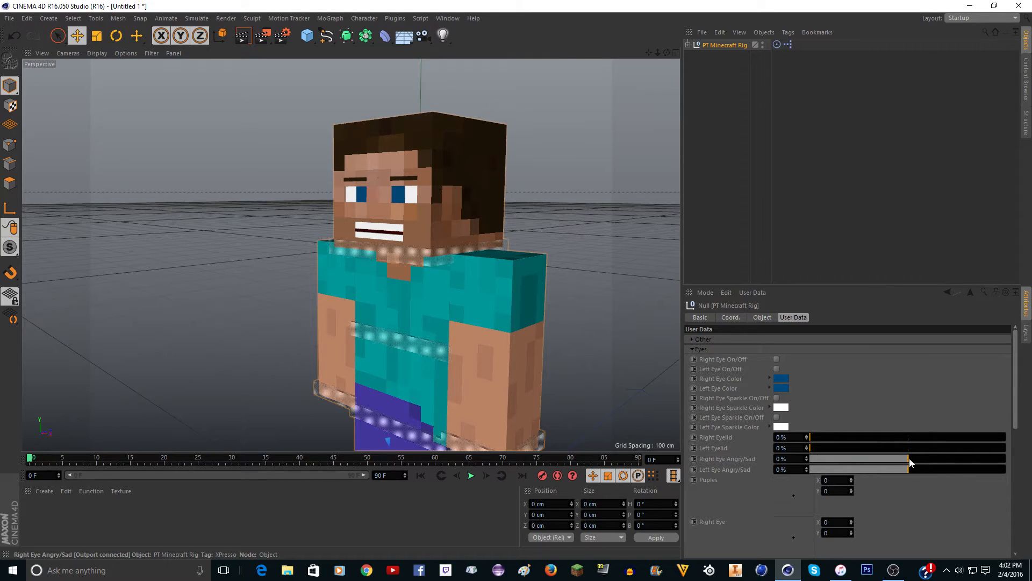
# Try Right Eye Angry/Sad at 94% and a raised Left Eye Angry/Sad value, undoing each change
pyautogui.moveTo(909, 460); pyautogui.dragTo(1001, 462)
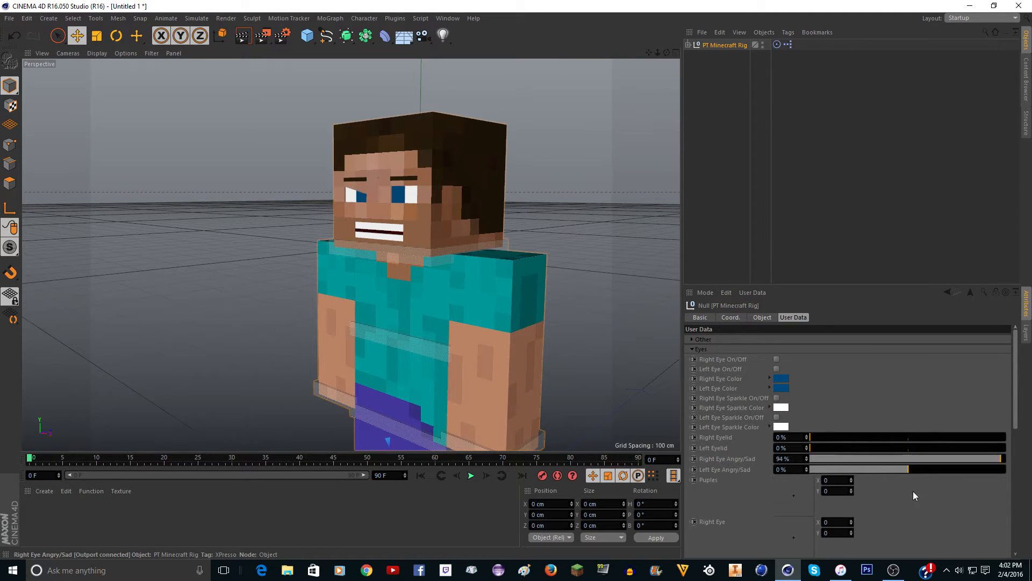
pyautogui.hotkey('ctrl', 'z')
pyautogui.hotkey('ctrl', 'z')
pyautogui.moveTo(906, 470); pyautogui.dragTo(1020, 495)
pyautogui.hotkey('ctrl', 'z')
# Set Right Eye Angry/Sad to 98%, check the slanted eyelid up close and undo the change
pyautogui.scroll(3, 401, 170)
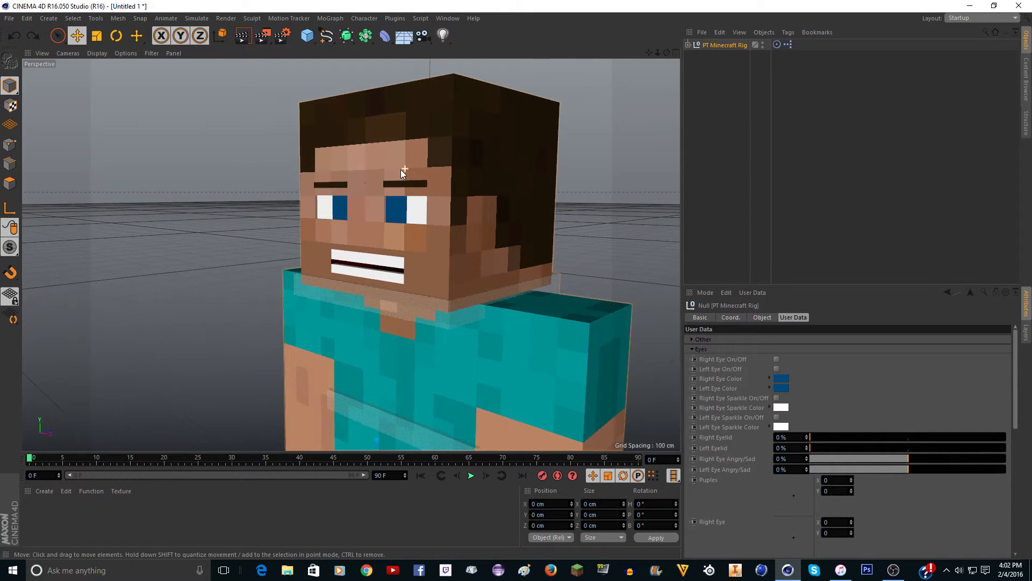
pyautogui.scroll(2, 401, 170)
pyautogui.moveTo(868, 459); pyautogui.dragTo(1003, 460)
pyautogui.scroll(2, 342, 196)
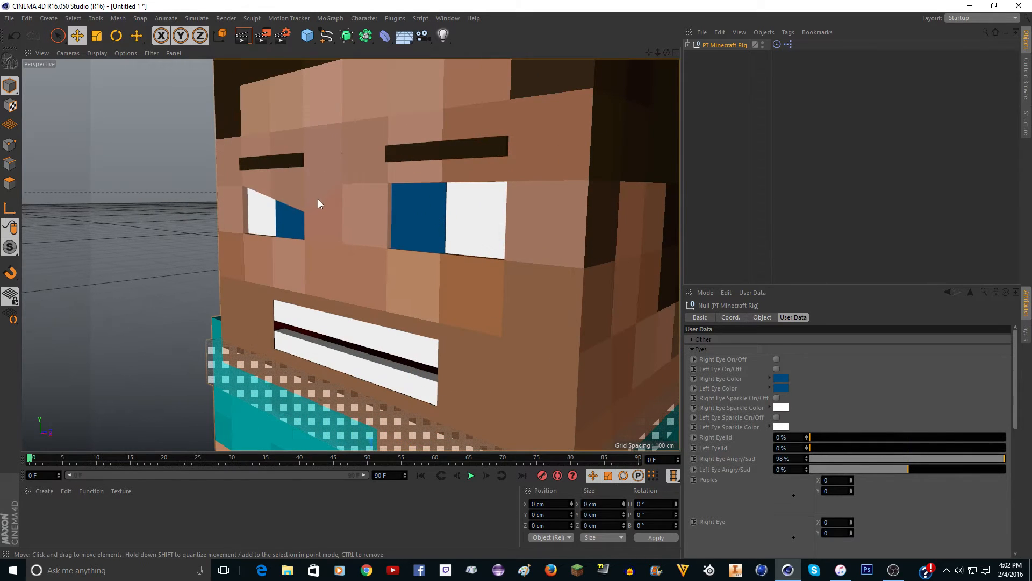
pyautogui.scroll(-6, 374, 224)
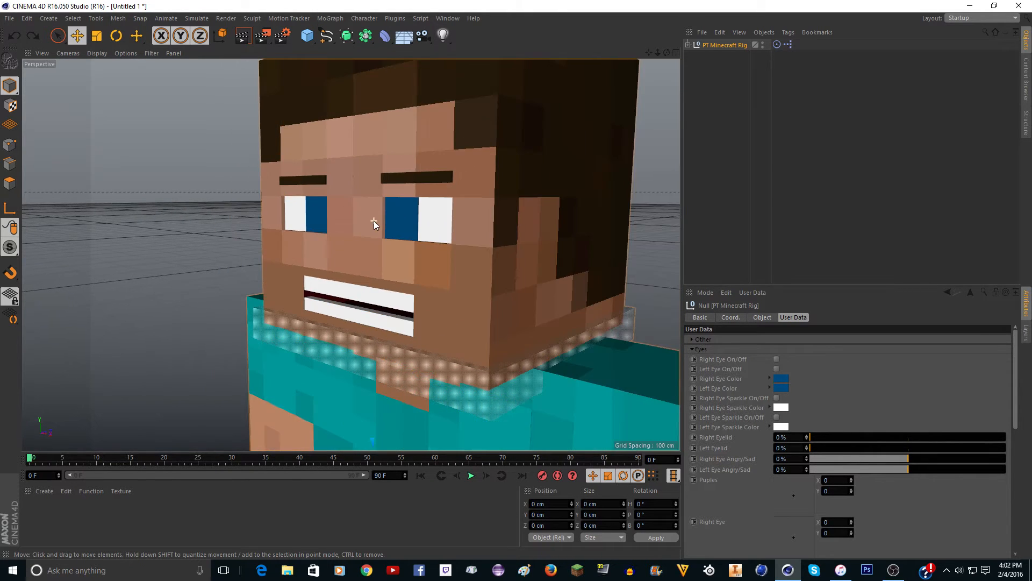
pyautogui.moveTo(649, 52); pyautogui.dragTo(599, 22)
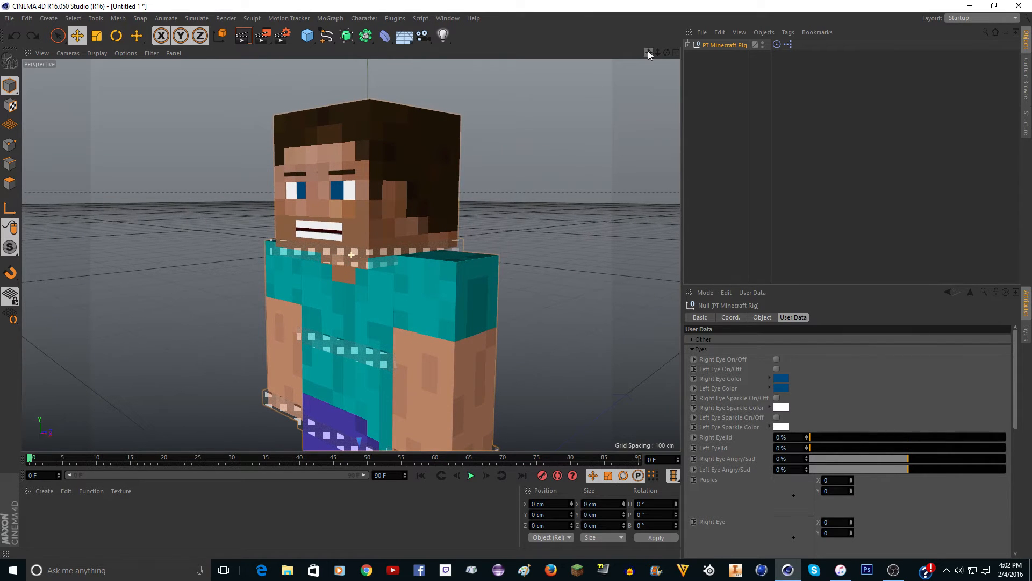
# Offset the right eye's pupil to about X -5.58, Y -0.08 and both pupils to about X 2.92, Y -1.25
pyautogui.scroll(-4, 986, 495)
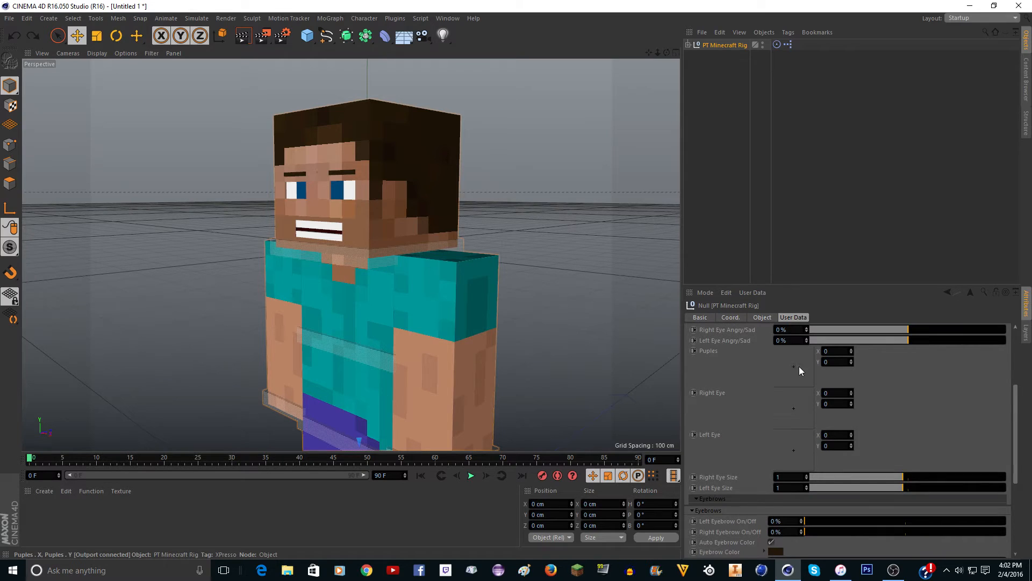
pyautogui.moveTo(792, 364); pyautogui.dragTo(776, 409)
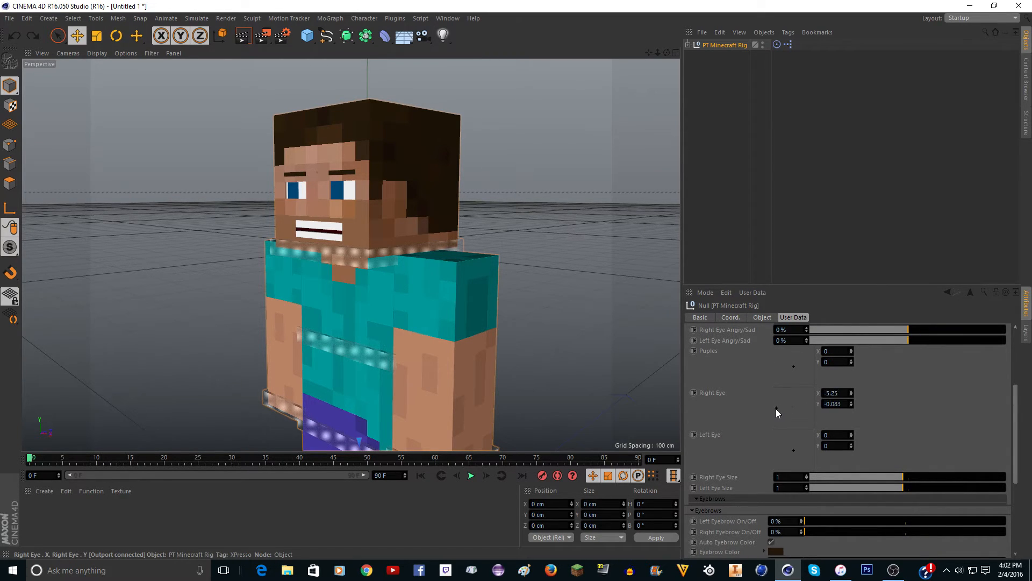
pyautogui.moveTo(798, 375)
pyautogui.mouseDown()
pyautogui.moveTo(790, 366)
pyautogui.moveTo(802, 369)
pyautogui.mouseUp()
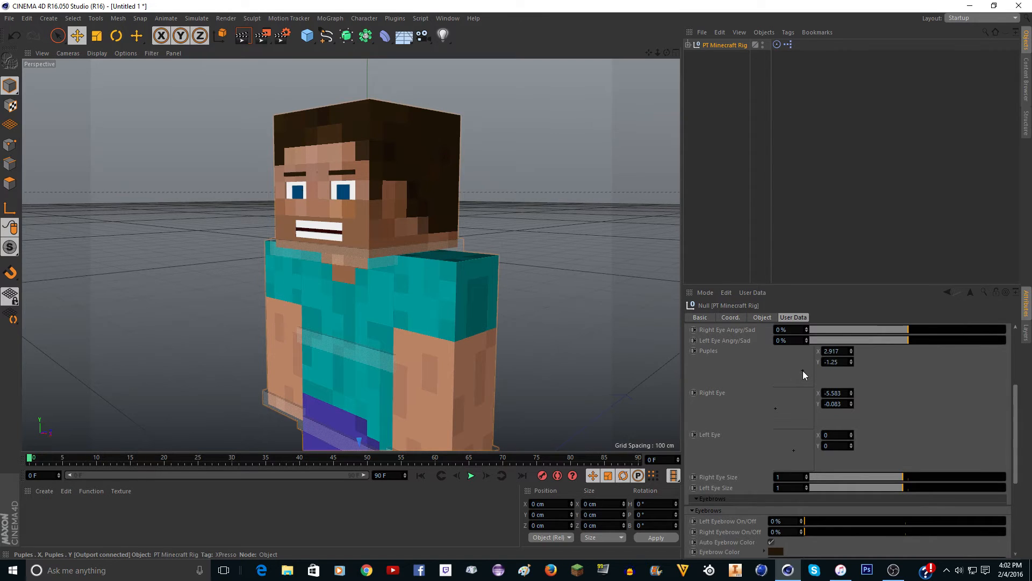
# Undo the pupil offsets, and try moving the left eye's pupil before undoing that as well
pyautogui.hotkey('ctrl', 'z')
pyautogui.hotkey('ctrl', 'z')
pyautogui.moveTo(797, 430); pyautogui.dragTo(805, 456)
pyautogui.hotkey('ctrl', 'z')
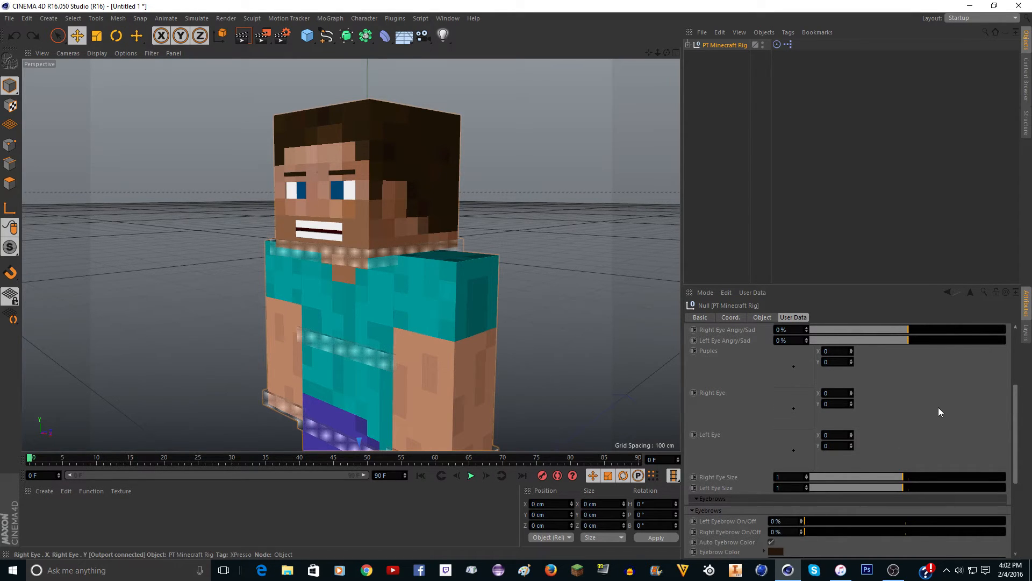
# Try a larger right eye size and a different left eye size, undoing each change
pyautogui.moveTo(907, 477); pyautogui.dragTo(974, 480)
pyautogui.hotkey('ctrl', 'z')
pyautogui.scroll(3, 959, 433)
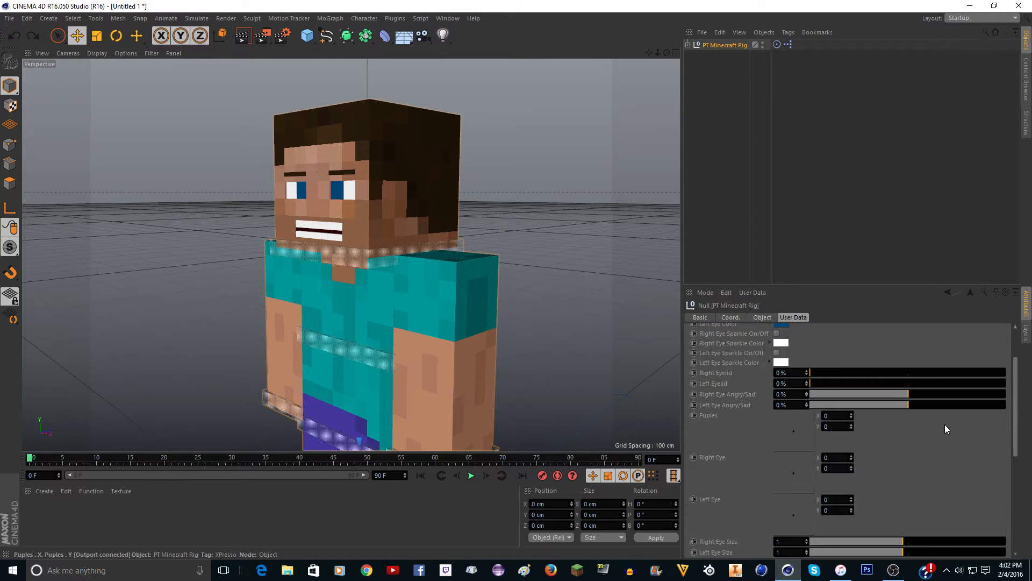
pyautogui.moveTo(903, 553)
pyautogui.mouseDown()
pyautogui.moveTo(993, 549)
pyautogui.moveTo(903, 552)
pyautogui.mouseUp()
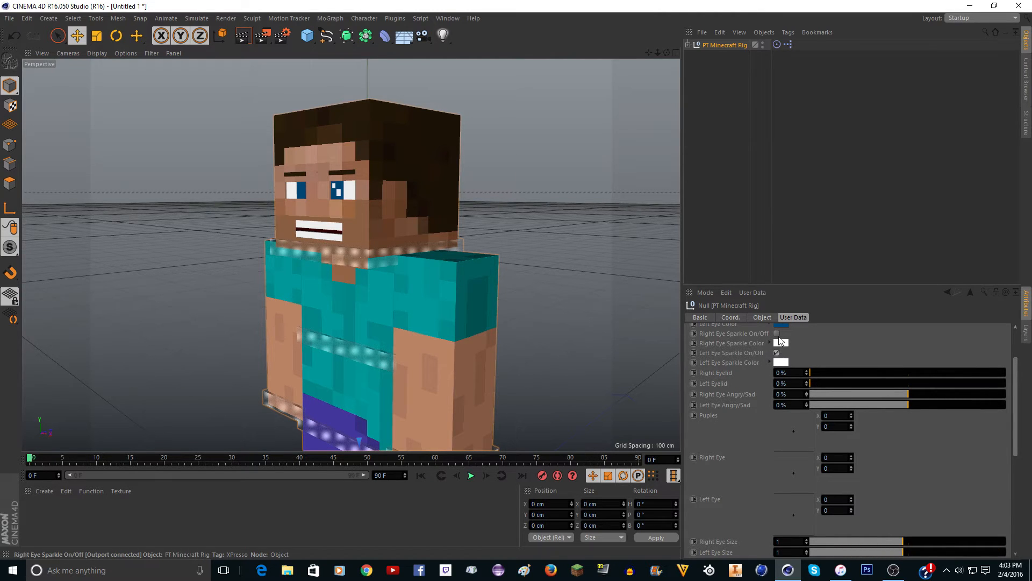
pyautogui.moveTo(904, 553); pyautogui.dragTo(827, 578)
pyautogui.hotkey('ctrl', 'z')
pyautogui.hotkey('ctrl', 'z')
pyautogui.hotkey('ctrl', 'z')
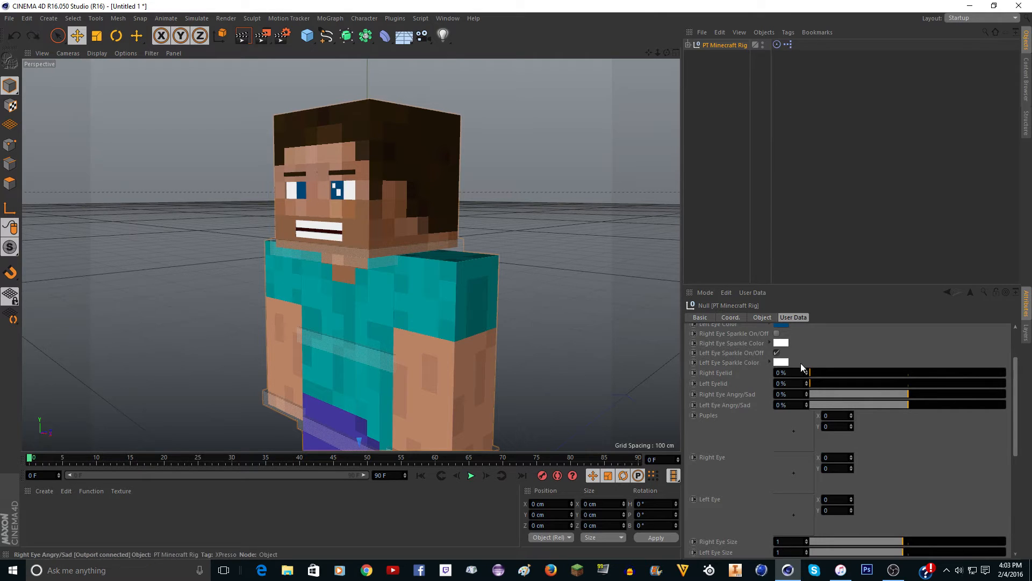
# Turn off the left eye's sparkle and collapse the Eyes settings group
pyautogui.scroll(3, 835, 362)
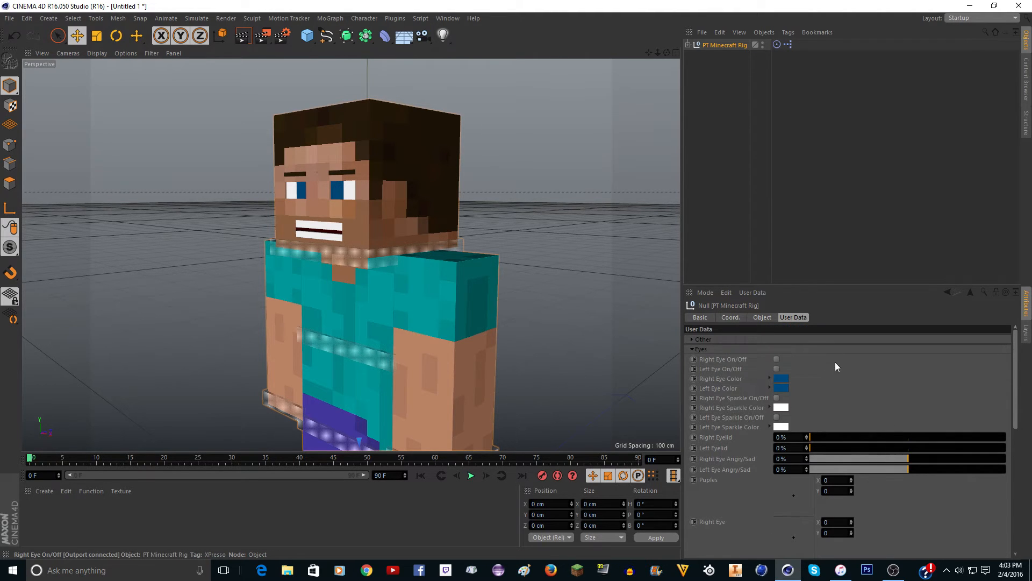
pyautogui.click(693, 349)
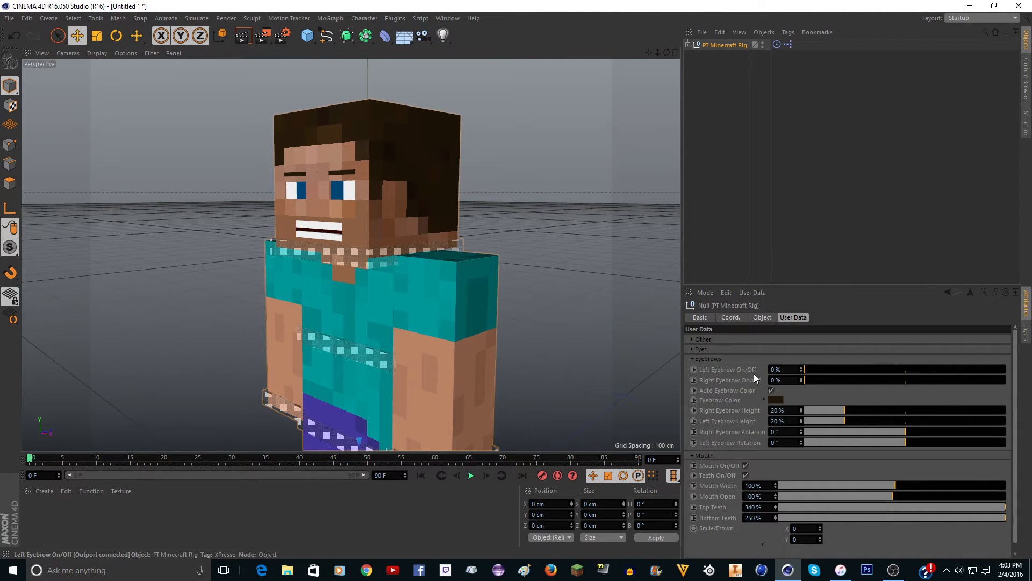
# Try the Left and Right Eyebrow On/Off amounts on the rig's face and return both to 0 %
pyautogui.scroll(8, 293, 172)
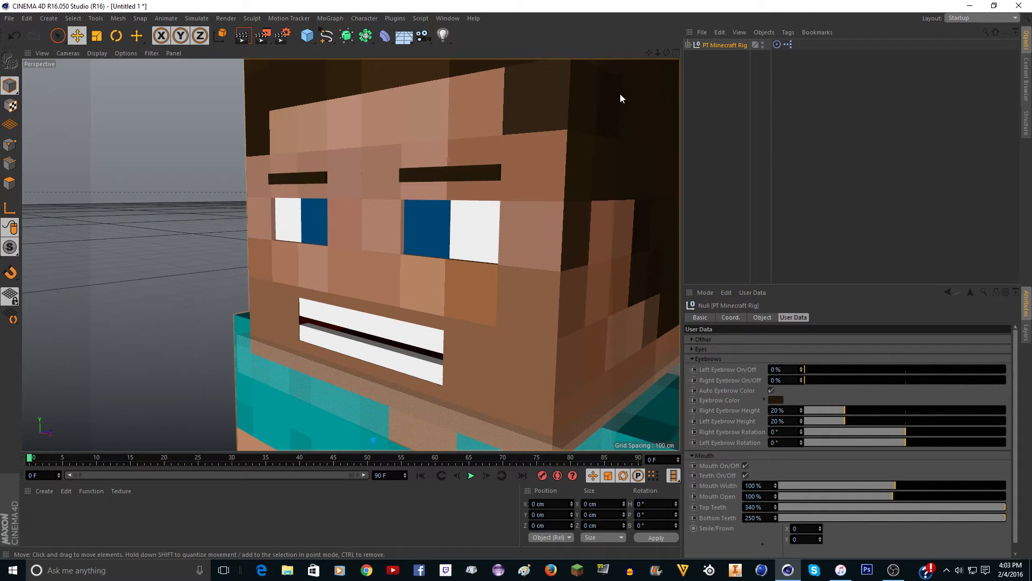
pyautogui.moveTo(666, 53)
pyautogui.mouseDown()
pyautogui.moveTo(618, 59)
pyautogui.moveTo(662, 54)
pyautogui.mouseUp()
pyautogui.scroll(-2, 543, 292)
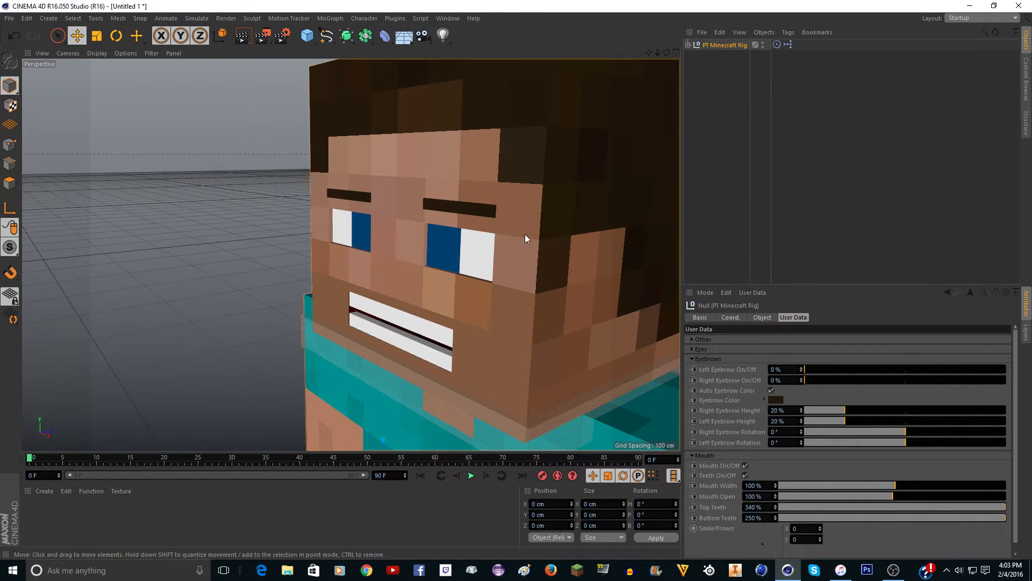
pyautogui.scroll(-1, 525, 234)
pyautogui.moveTo(649, 51); pyautogui.dragTo(1007, 369)
pyautogui.moveTo(882, 382); pyautogui.dragTo(802, 370)
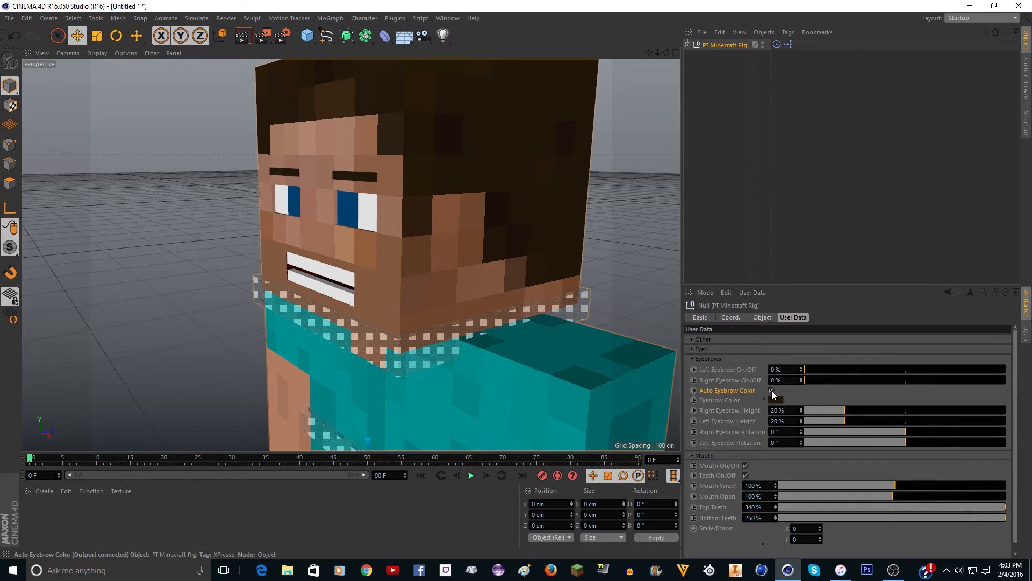
# Expand the Other settings and load "alex skin rig 1.8.png" as the rig's skin without copying it to the project location
pyautogui.scroll(2, 332, 188)
pyautogui.scroll(-4, 331, 189)
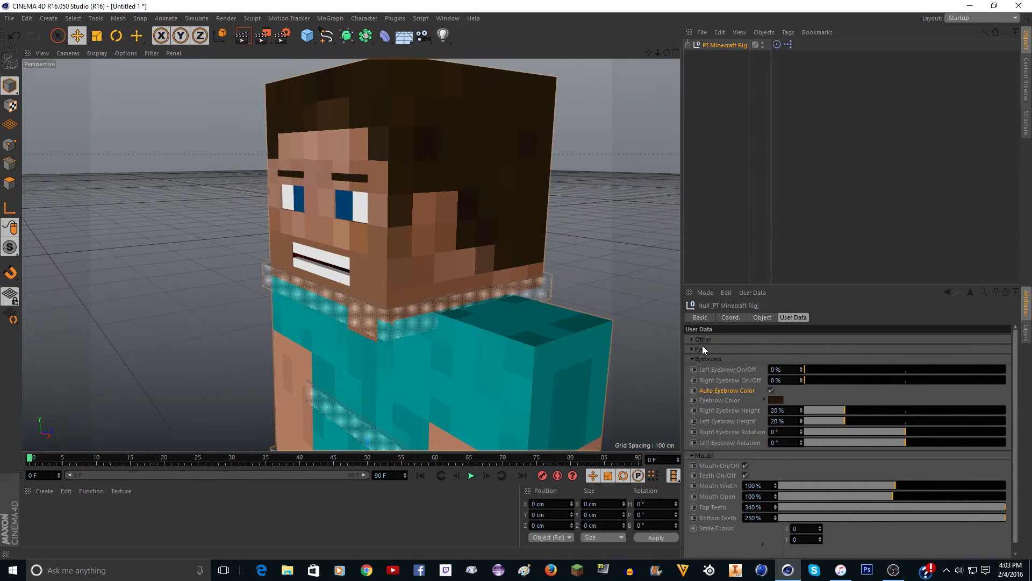
pyautogui.click(704, 339)
pyautogui.click(996, 350)
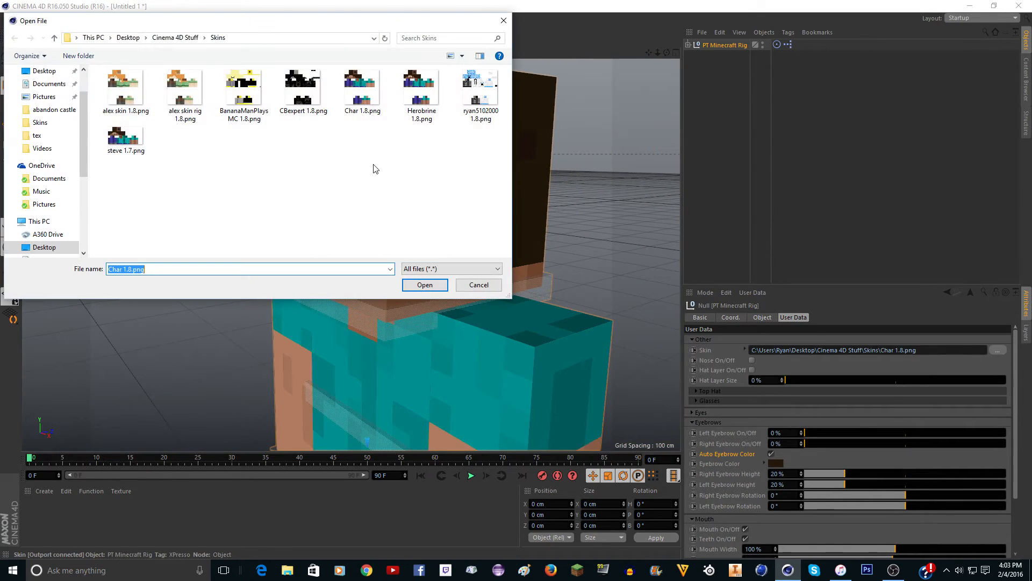
pyautogui.click(197, 91)
pyautogui.click(425, 285)
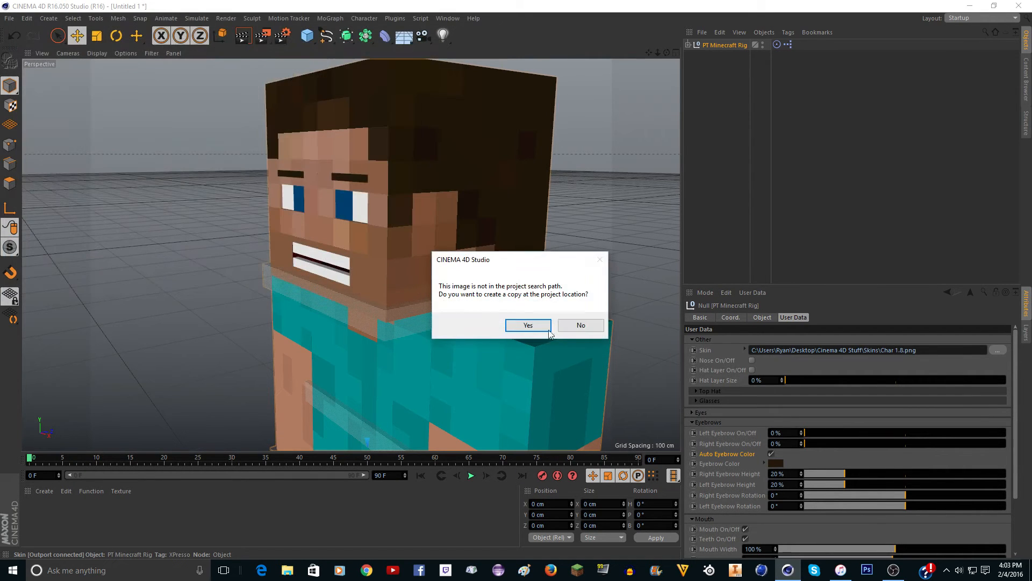
pyautogui.click(581, 325)
# Examine the eyebrow color against the hair of the Alex skin up close and from several angles
pyautogui.scroll(5, 340, 175)
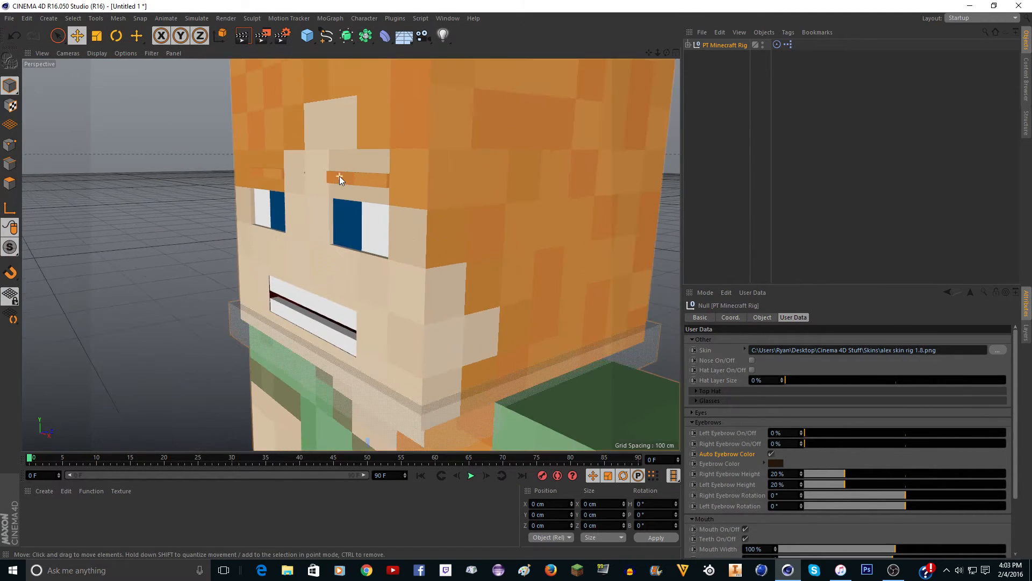
pyautogui.scroll(4, 340, 176)
pyautogui.scroll(-3, 508, 197)
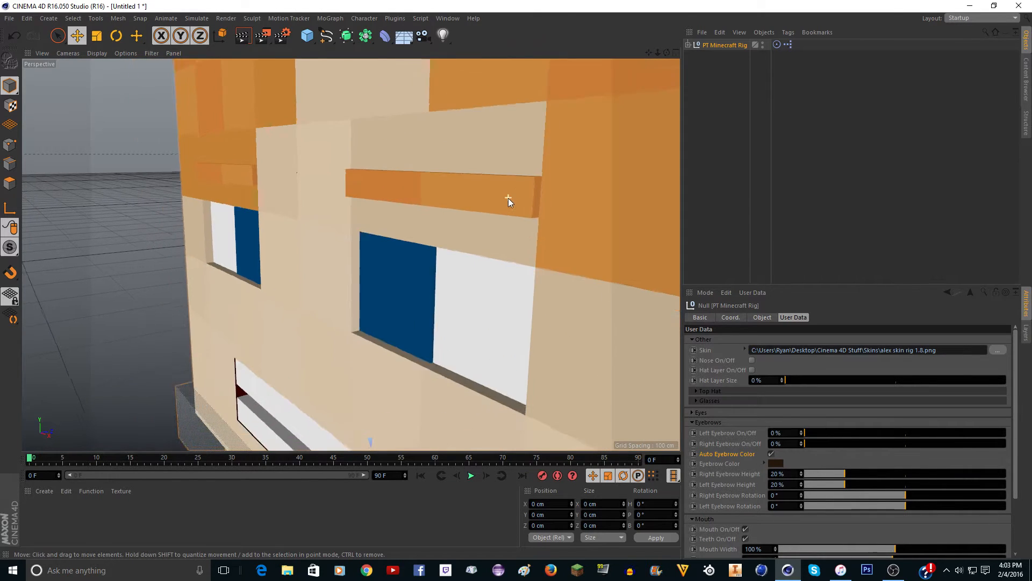
pyautogui.scroll(-3, 509, 197)
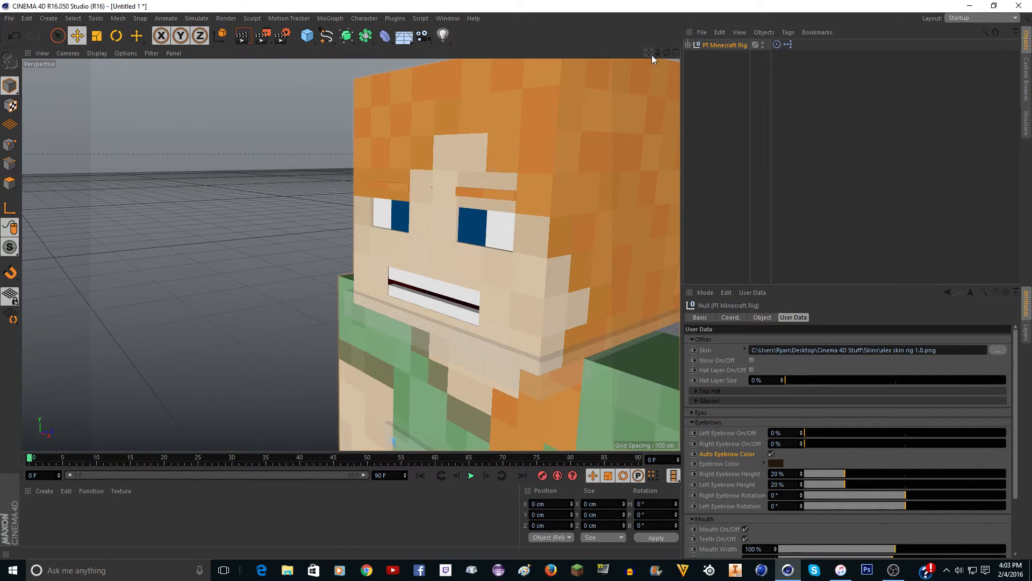
pyautogui.moveTo(649, 53)
pyautogui.mouseDown()
pyautogui.moveTo(566, 13)
pyautogui.moveTo(526, 67)
pyautogui.moveTo(520, 119)
pyautogui.moveTo(667, 57)
pyautogui.moveTo(667, 86)
pyautogui.mouseUp()
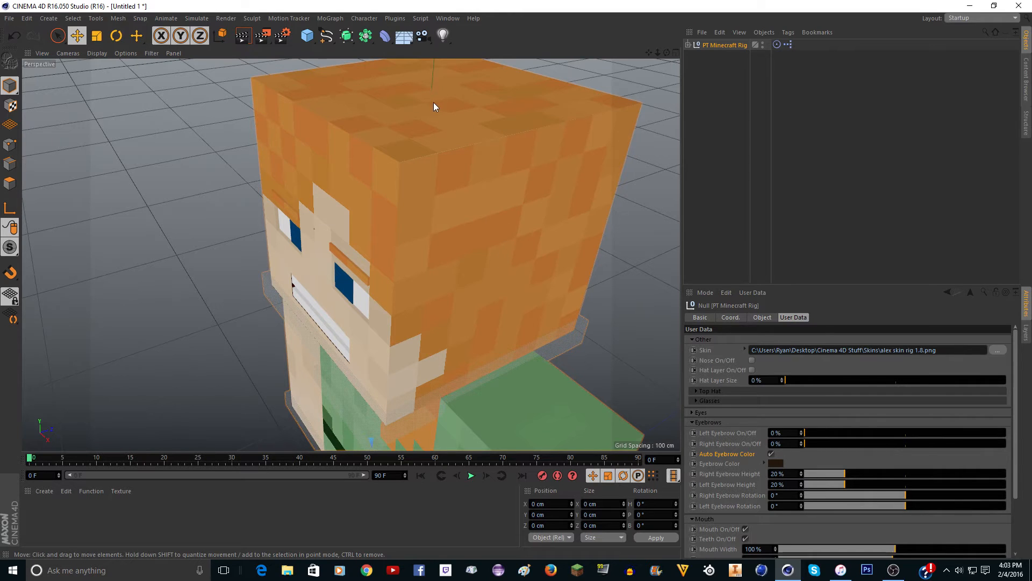
pyautogui.scroll(3, 353, 277)
pyautogui.scroll(-2, 409, 271)
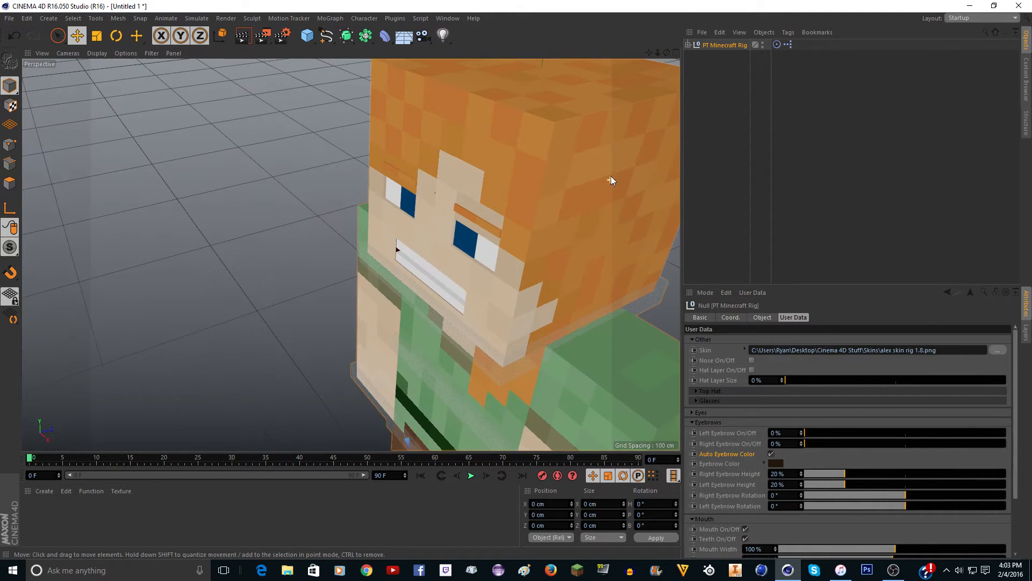
# Turn Auto Eyebrow Color off to compare the eyebrows on the Alex skin, and turn it back on
pyautogui.click(772, 454)
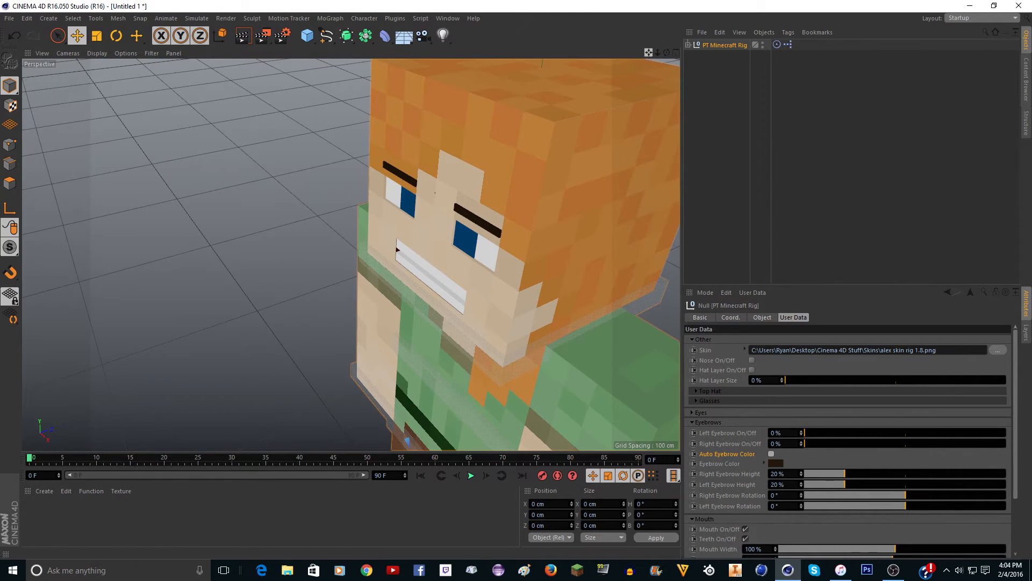
pyautogui.moveTo(649, 52); pyautogui.dragTo(607, 43)
pyautogui.click(772, 455)
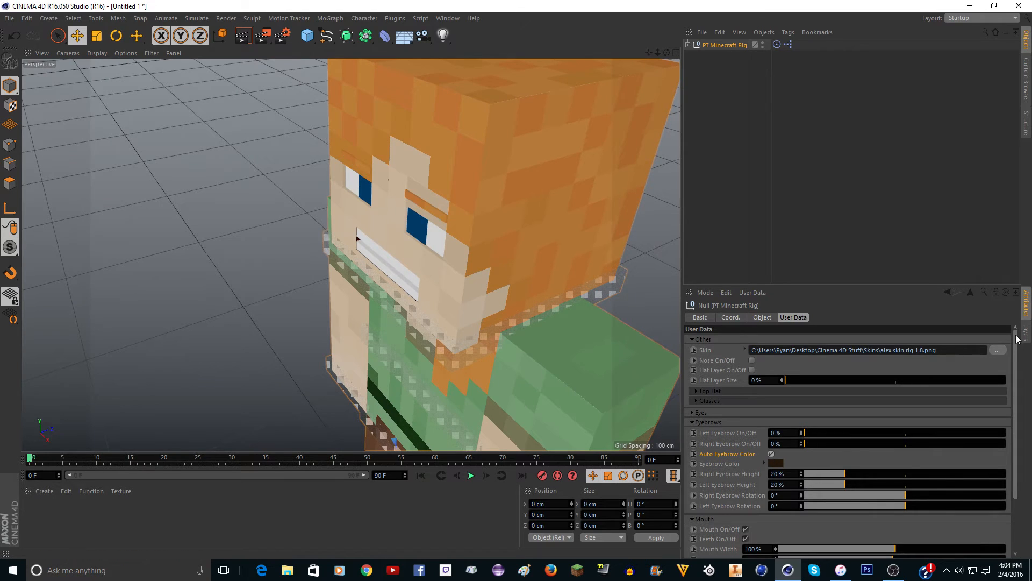
# Load "Char 1.8.png" as the rig's skin, declining to copy the image to the project location
pyautogui.click(998, 350)
pyautogui.click(421, 92)
pyautogui.click(362, 88)
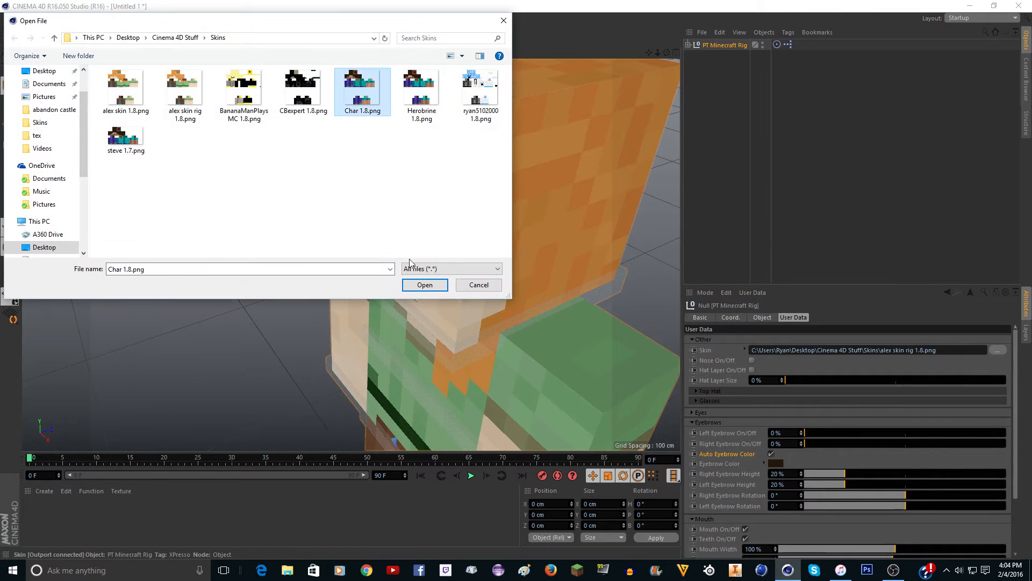
pyautogui.click(425, 285)
pyautogui.click(581, 326)
# Try an orange eyebrow color with Auto Eyebrow Color off, and restore the automatic eyebrow color
pyautogui.scroll(-5, 523, 238)
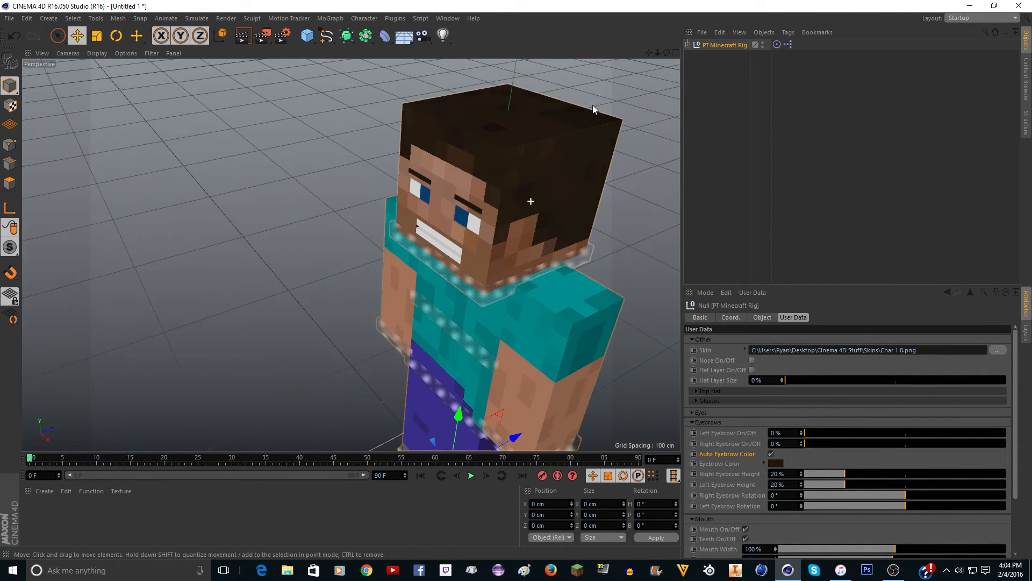
pyautogui.moveTo(648, 56); pyautogui.dragTo(640, 38)
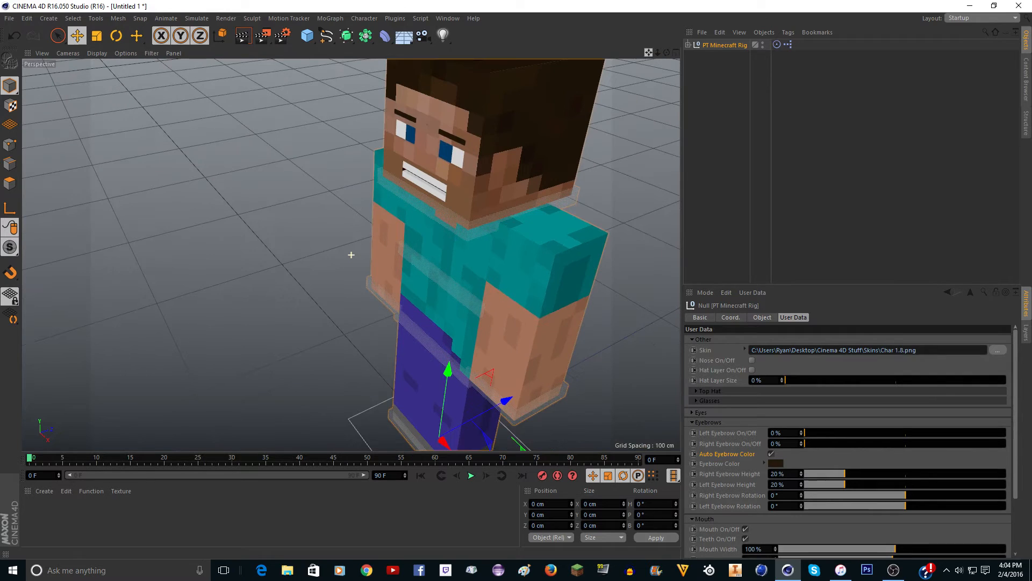
pyautogui.click(776, 462)
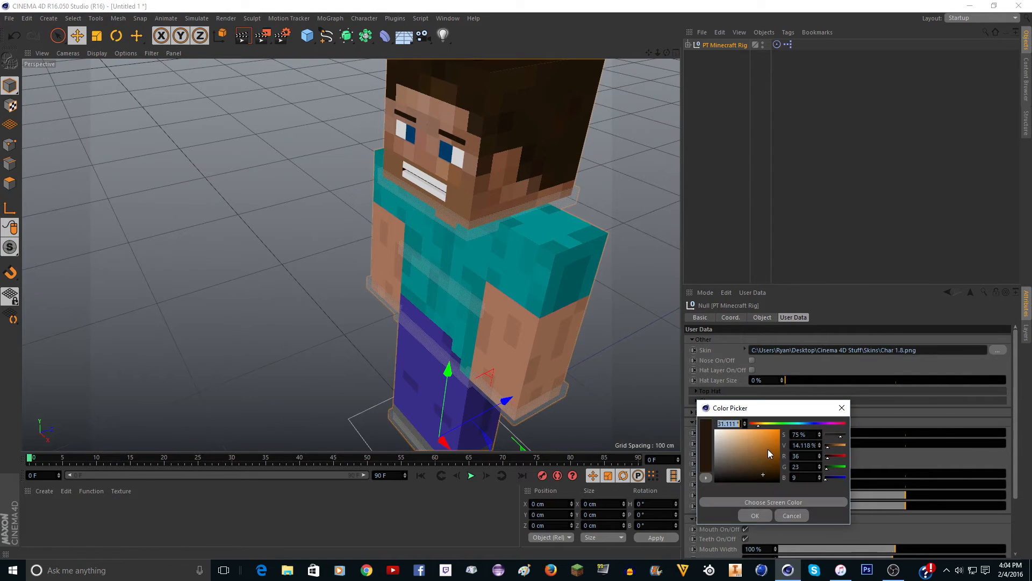
pyautogui.click(755, 516)
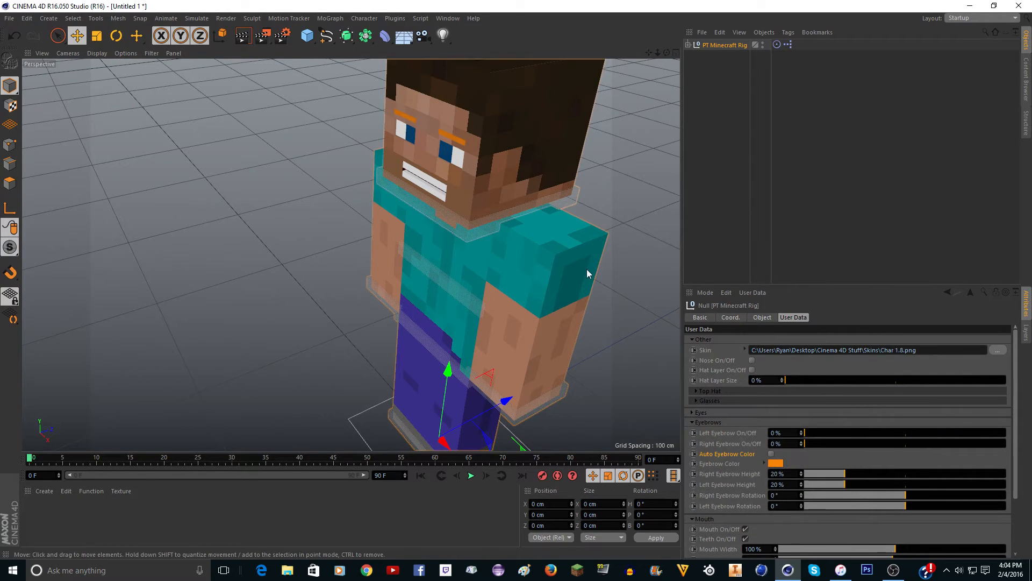
pyautogui.click(776, 455)
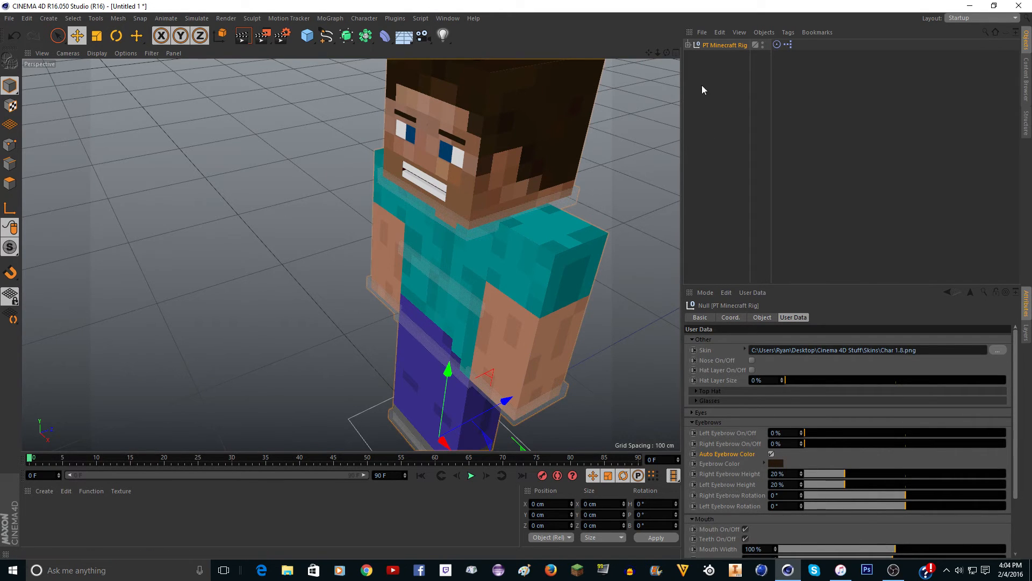
# Try different eyebrow heights and rotations, including -15° for the left eyebrow, and reset heights to 20 % and rotations to 0°
pyautogui.moveTo(668, 52); pyautogui.dragTo(662, 65)
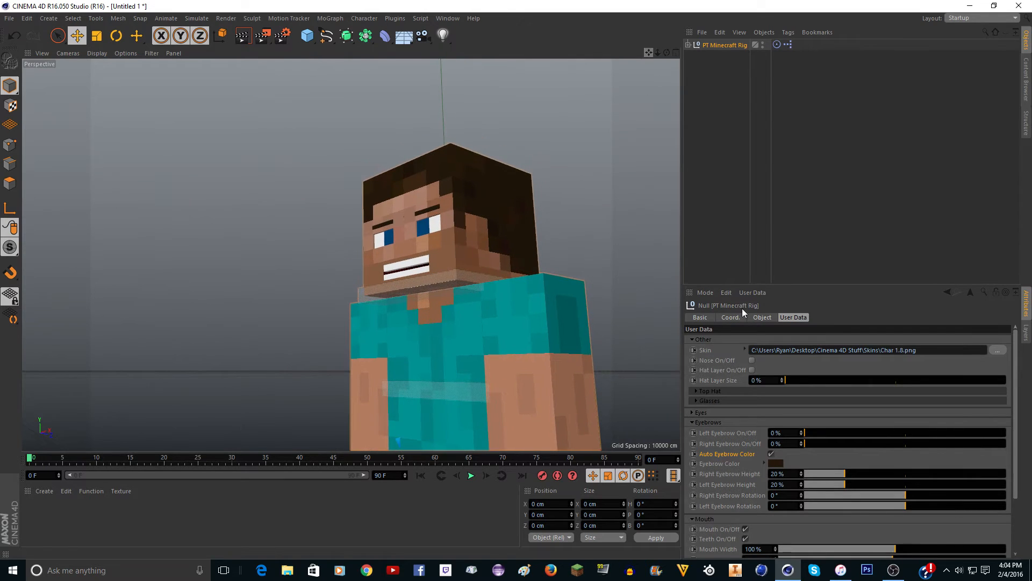
pyautogui.moveTo(845, 474); pyautogui.dragTo(822, 504)
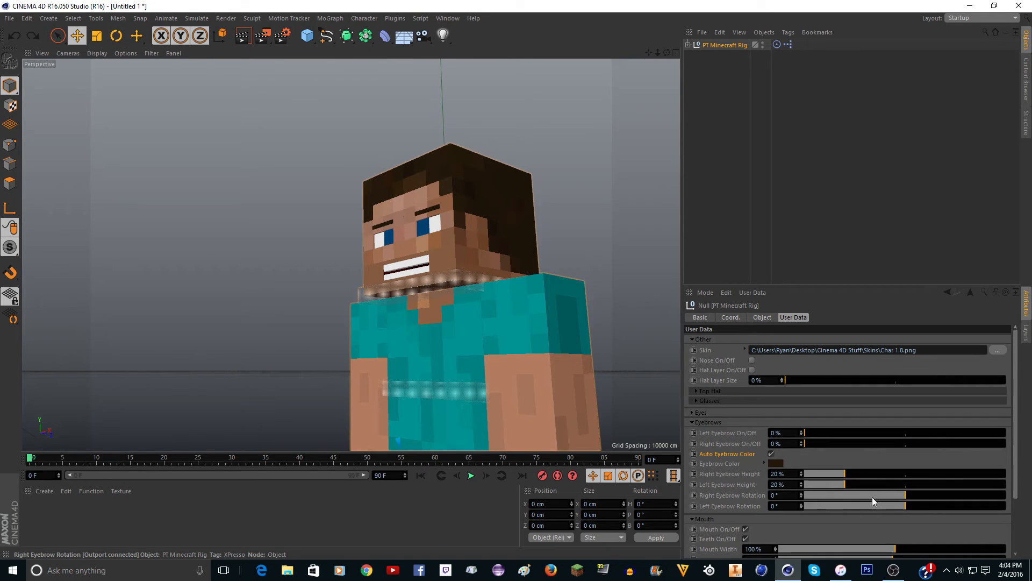
pyautogui.moveTo(911, 495); pyautogui.dragTo(726, 518)
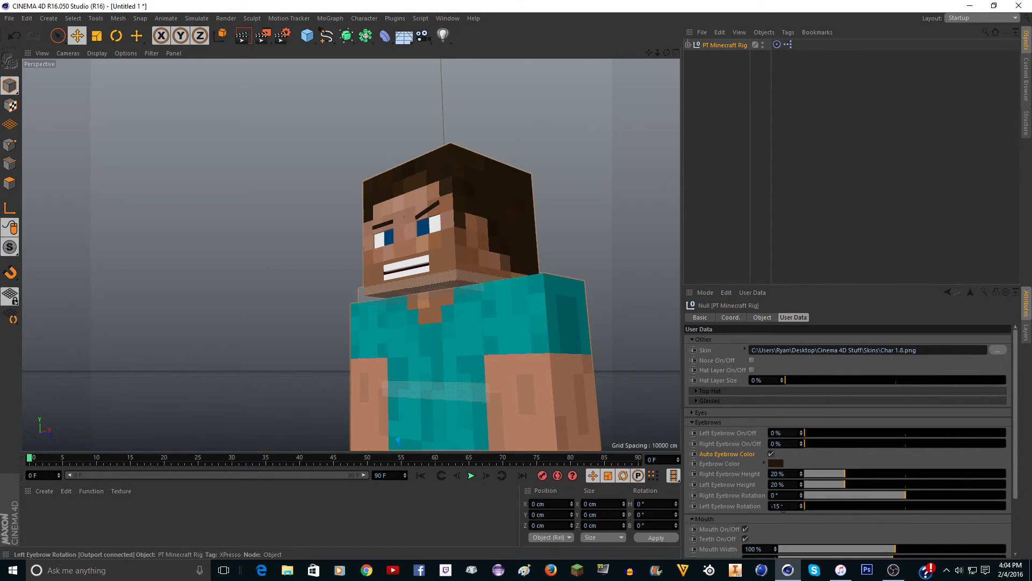
pyautogui.rightClick(801, 506)
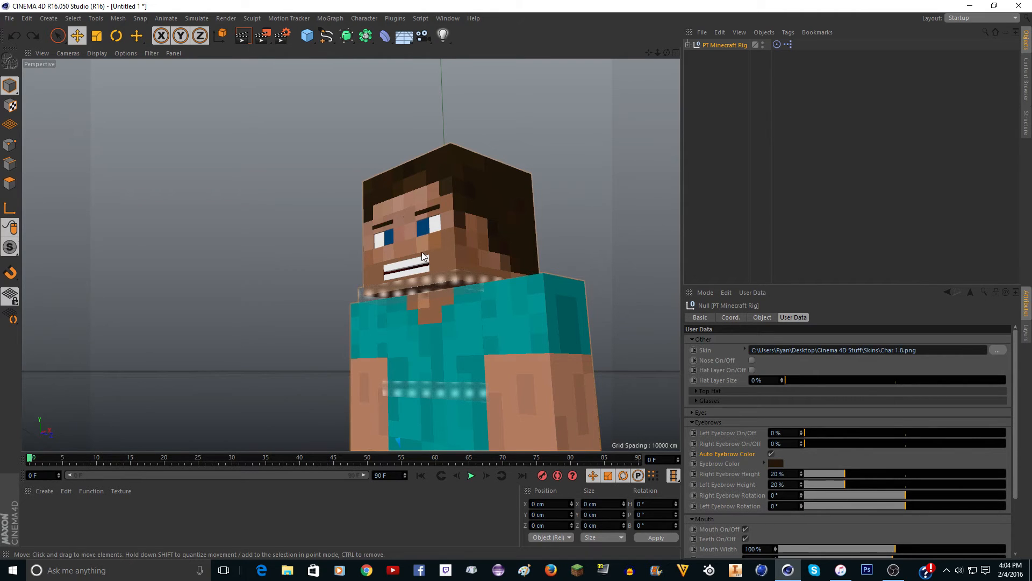
pyautogui.scroll(2, 392, 223)
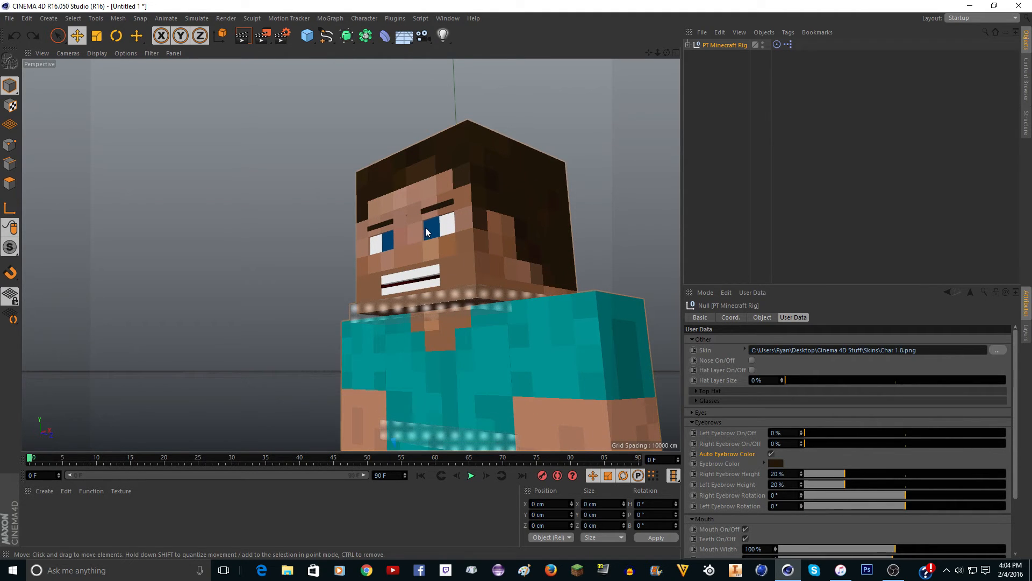
pyautogui.scroll(1, 431, 224)
pyautogui.scroll(-1, 413, 234)
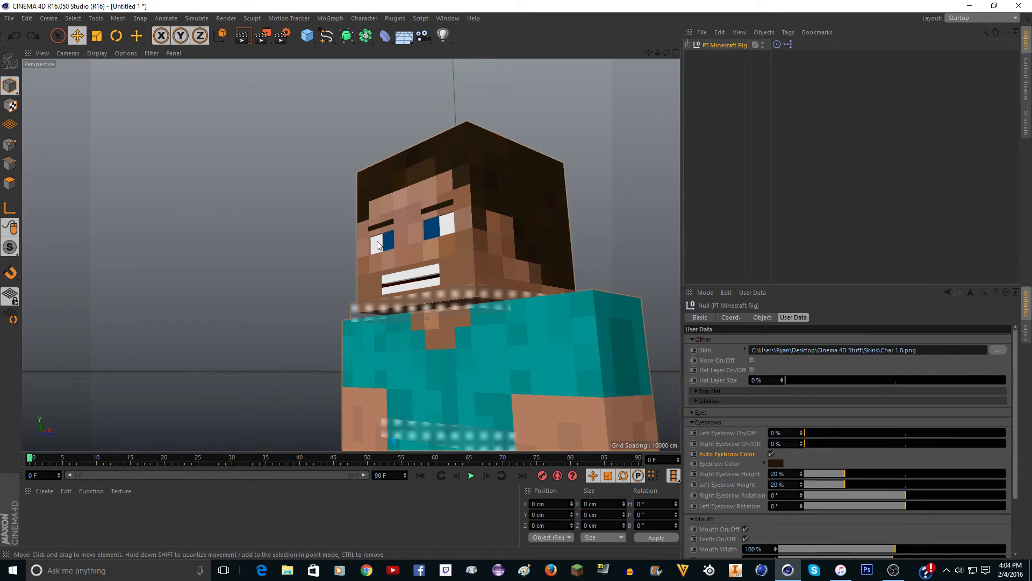
pyautogui.scroll(-1, 433, 237)
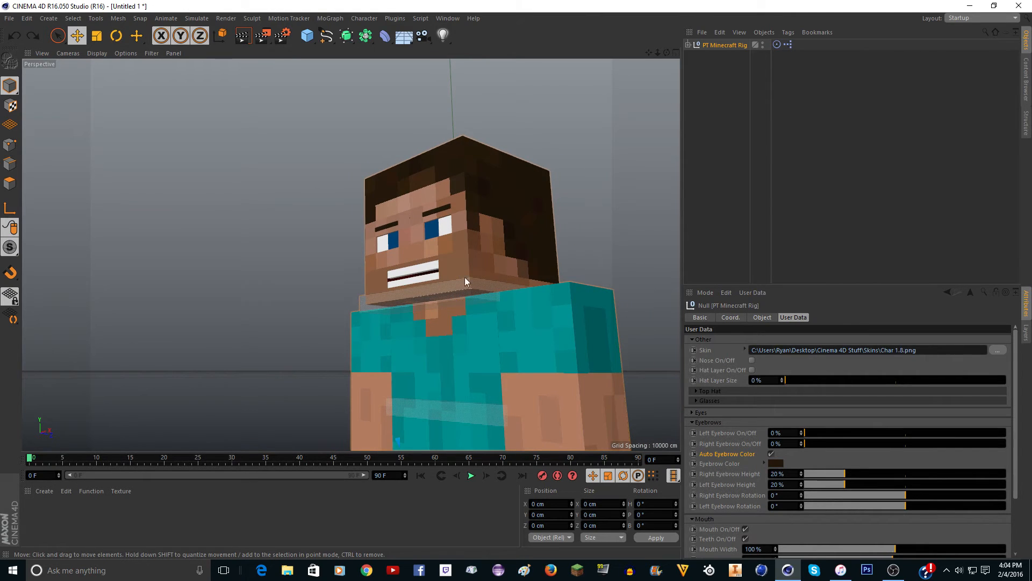
# Collapse the Eyebrows settings group, and toggle the mouth and the teeth off and back on
pyautogui.click(692, 423)
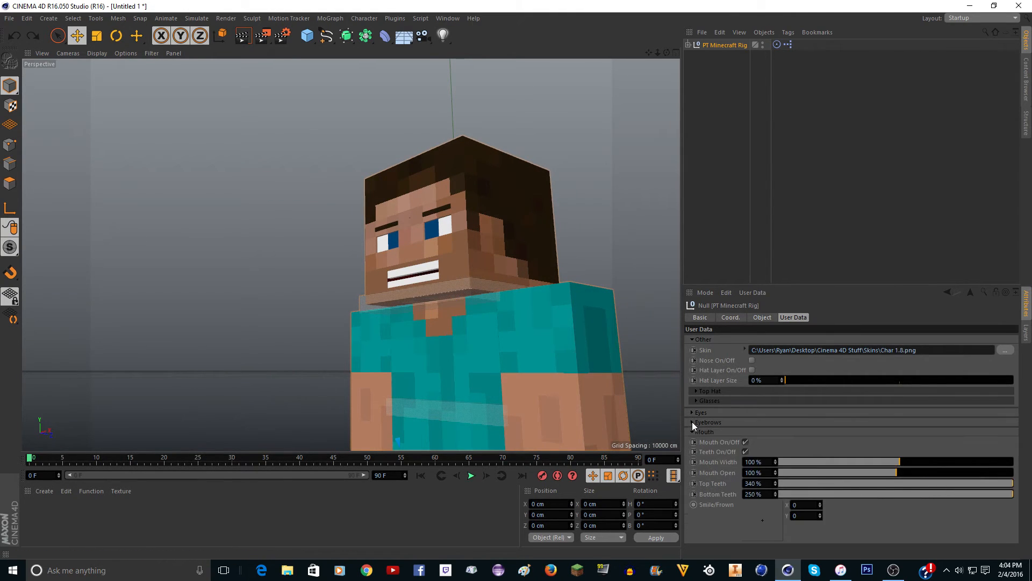
pyautogui.click(745, 441)
pyautogui.click(745, 442)
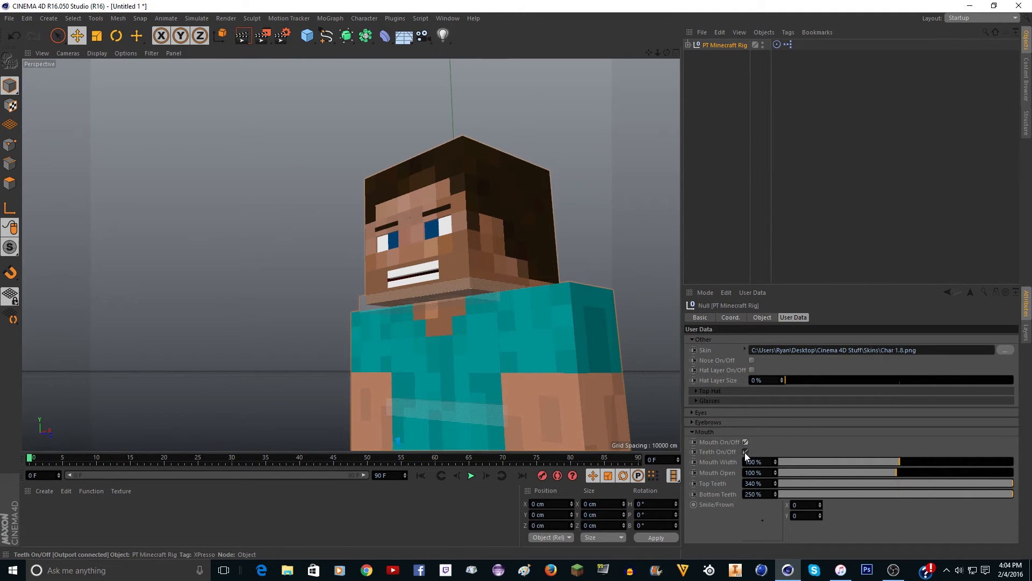
pyautogui.click(745, 453)
pyautogui.click(745, 452)
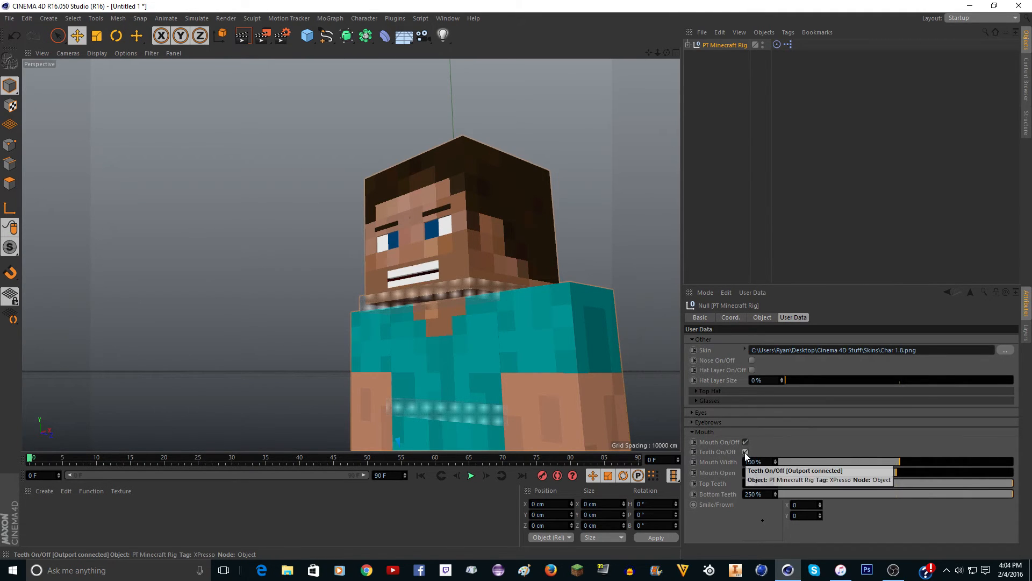
pyautogui.click(745, 452)
pyautogui.click(745, 453)
# Try Mouth Width 157 %, Mouth Open 70 %, Top Teeth 267 % and Bottom Teeth 193 %, undoing every change
pyautogui.moveTo(902, 463); pyautogui.dragTo(969, 461)
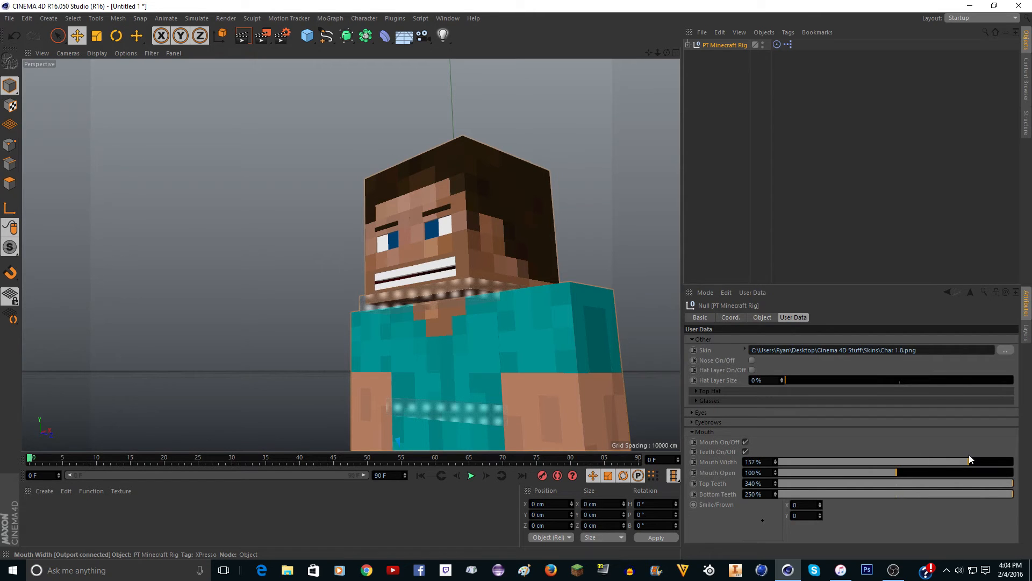
pyautogui.hotkey('ctrl', 'z')
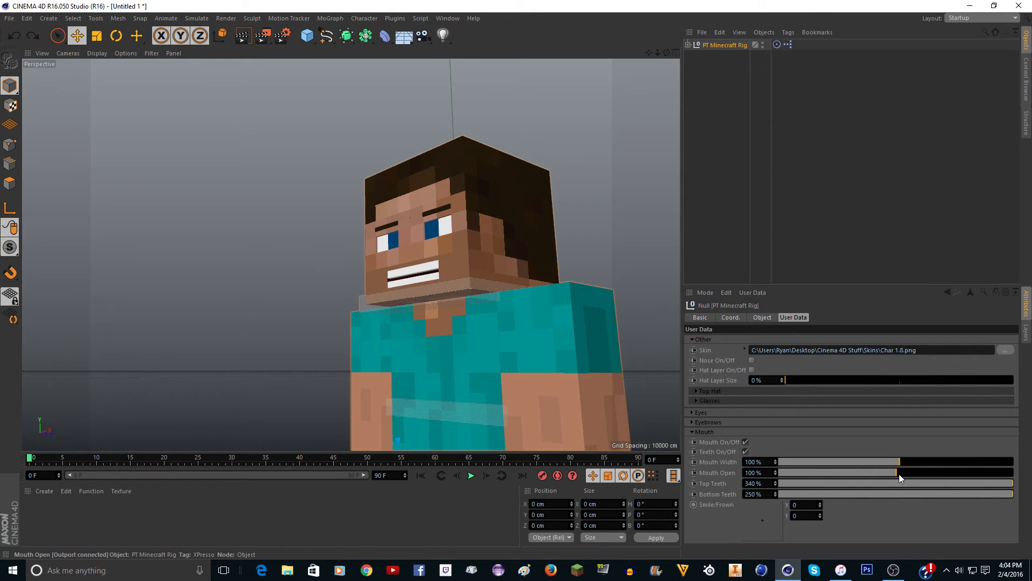
pyautogui.moveTo(899, 474); pyautogui.dragTo(861, 467)
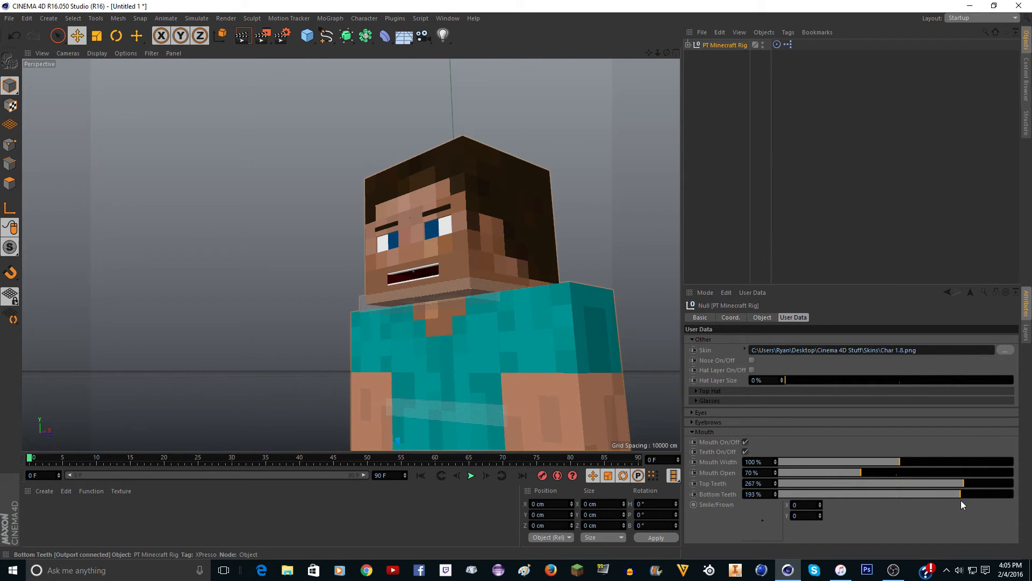
pyautogui.hotkey('ctrl', 'z')
pyautogui.hotkey('ctrl', 'z')
pyautogui.hotkey('ctrl', 'z')
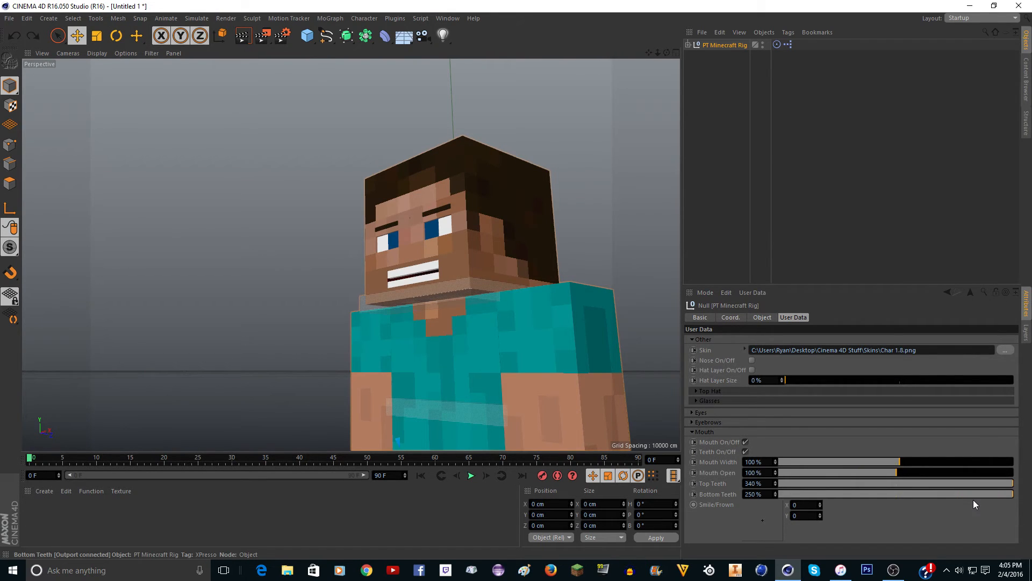
# Shape a wide open smile with Smile/Frown at X 0.067, Y 1, Mouth Open 200 % and Mouth Width 195 %
pyautogui.moveTo(768, 517); pyautogui.dragTo(763, 472)
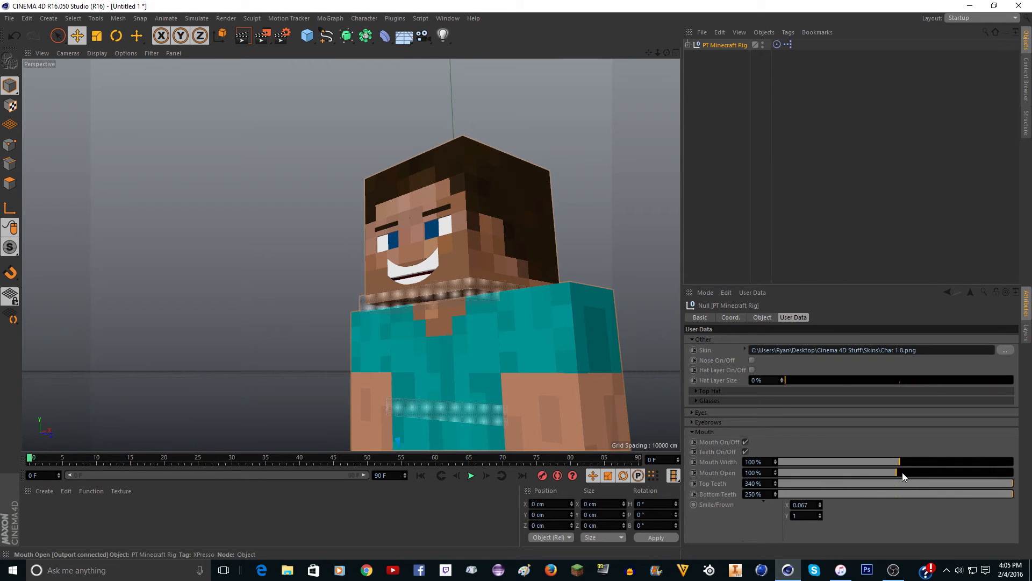
pyautogui.moveTo(902, 472); pyautogui.dragTo(1031, 478)
pyautogui.moveTo(899, 461); pyautogui.dragTo(1008, 462)
pyautogui.scroll(2, 444, 214)
pyautogui.scroll(3, 444, 214)
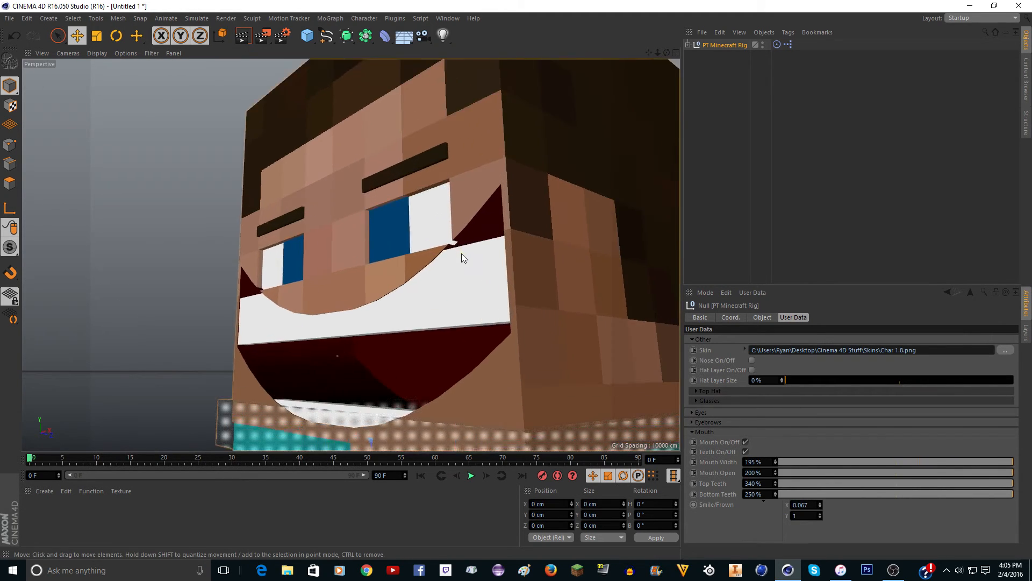
# Undo the mouth width, mouth opening and smile changes, and collapse the Mouth and Other settings groups
pyautogui.scroll(-5, 467, 242)
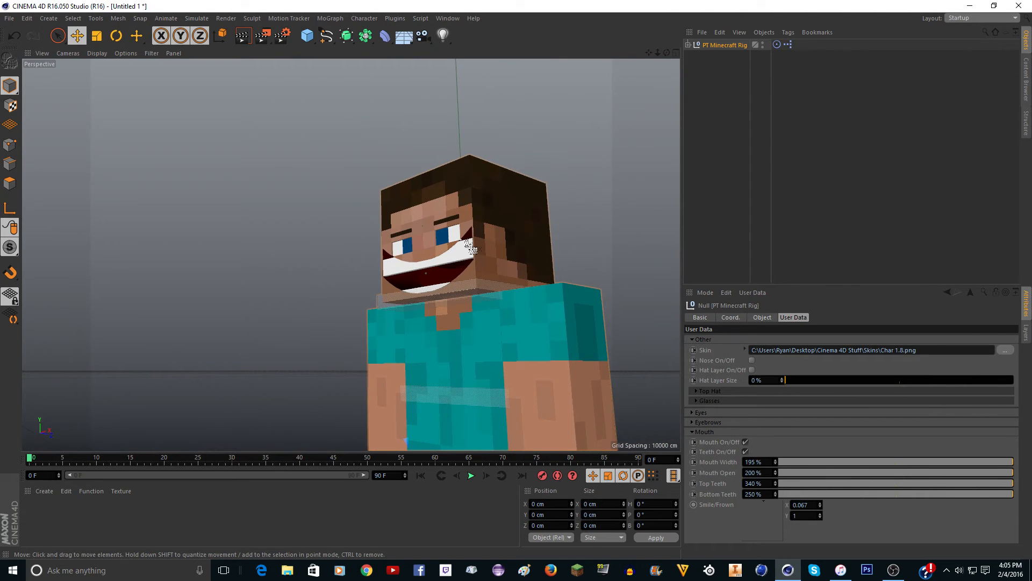
pyautogui.hotkey('ctrl', 'z')
pyautogui.hotkey('ctrl', 'z')
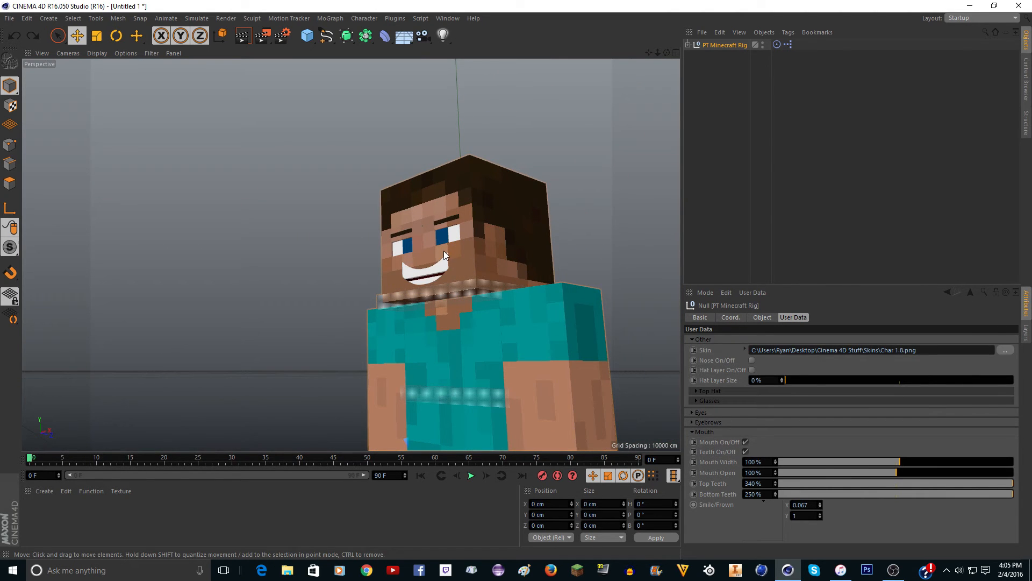
pyautogui.hotkey('ctrl', 'z')
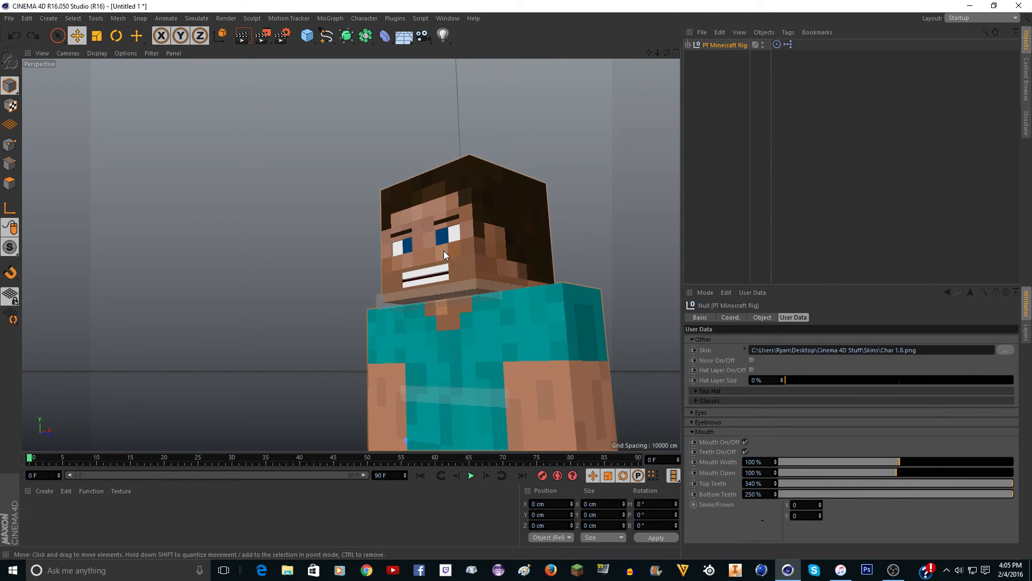
pyautogui.click(694, 432)
pyautogui.click(695, 341)
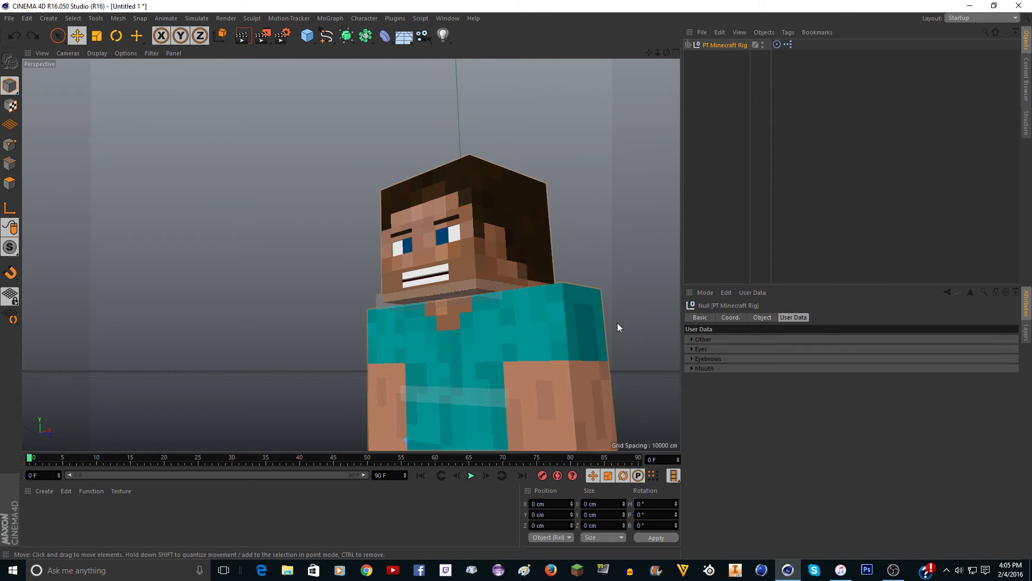
# Try rotating the head with the control around the neck, and undo the rotation
pyautogui.scroll(-3, 619, 323)
pyautogui.moveTo(666, 52)
pyautogui.mouseDown()
pyautogui.moveTo(678, 70)
pyautogui.moveTo(646, 48)
pyautogui.moveTo(656, 47)
pyautogui.mouseUp()
pyautogui.scroll(5, 401, 245)
pyautogui.scroll(2, 405, 257)
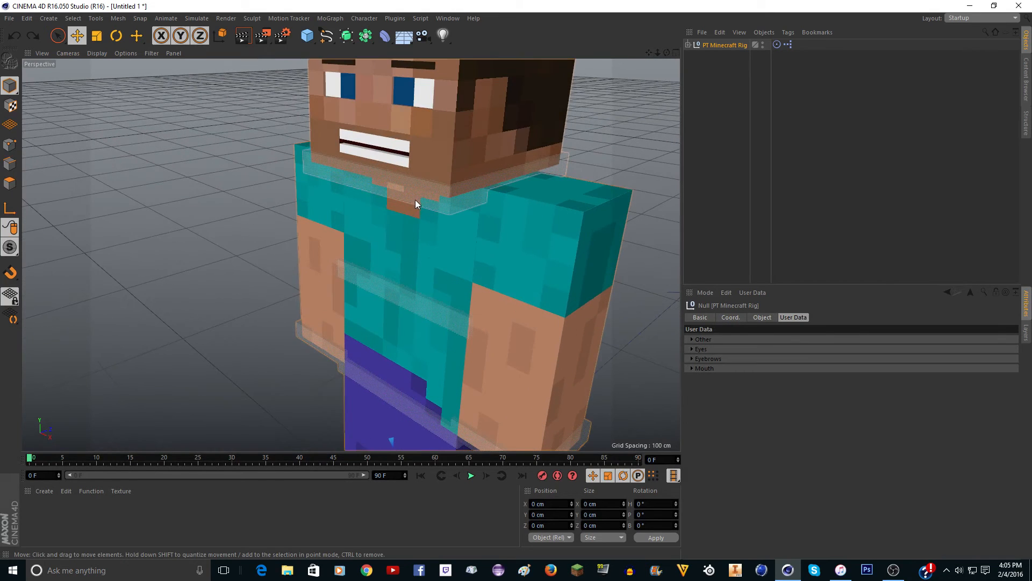
pyautogui.click(415, 199)
pyautogui.press('r')
pyautogui.moveTo(460, 177); pyautogui.dragTo(623, 199)
pyautogui.hotkey('ctrl', 'z')
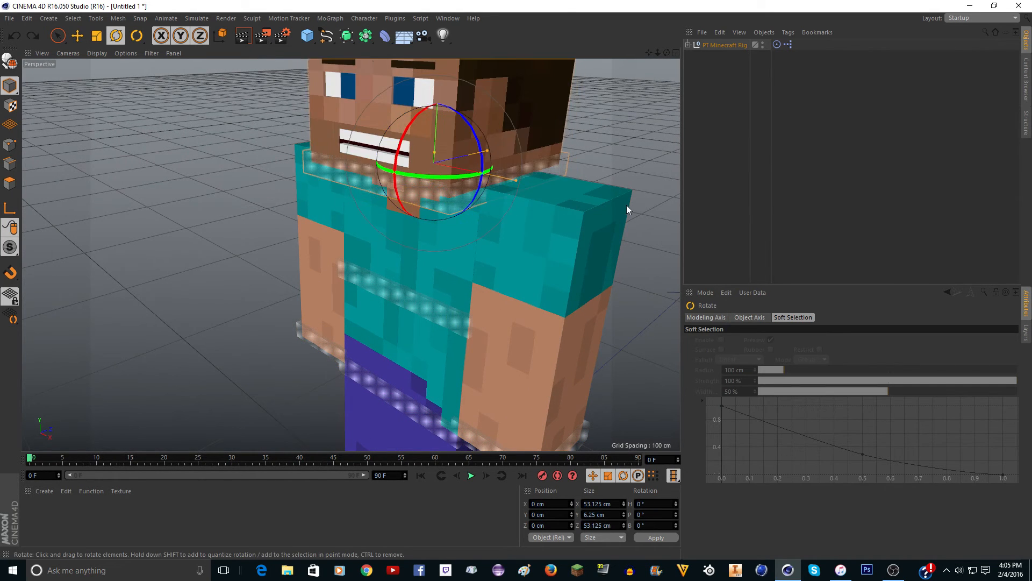
# Try pitching the upper body with Second Controll at the torso to about -216°, and undo the rotation
pyautogui.scroll(-3, 627, 205)
pyautogui.scroll(5, 430, 364)
pyautogui.click(498, 215)
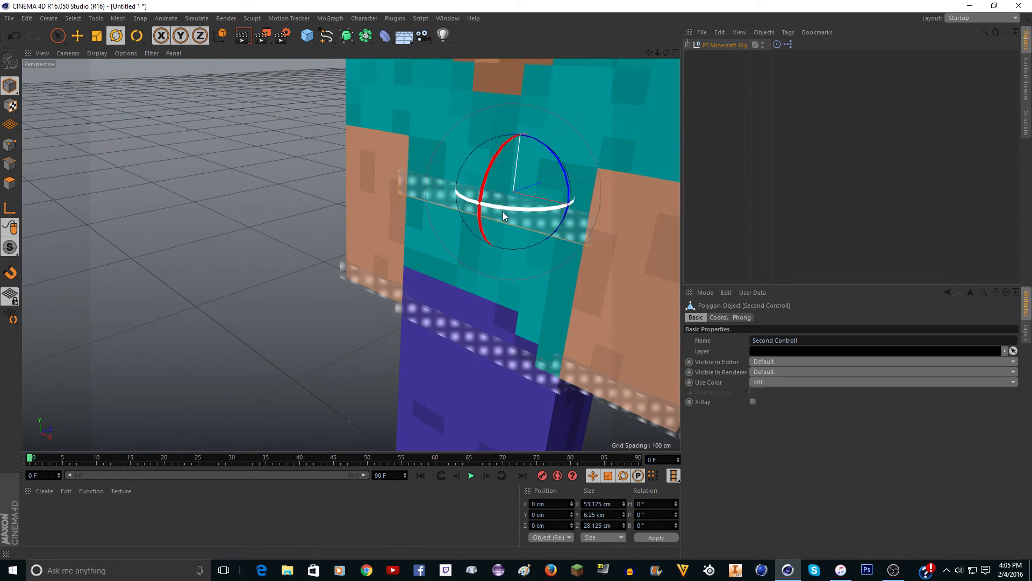
pyautogui.scroll(-3, 656, 74)
pyautogui.moveTo(648, 52); pyautogui.dragTo(351, 254)
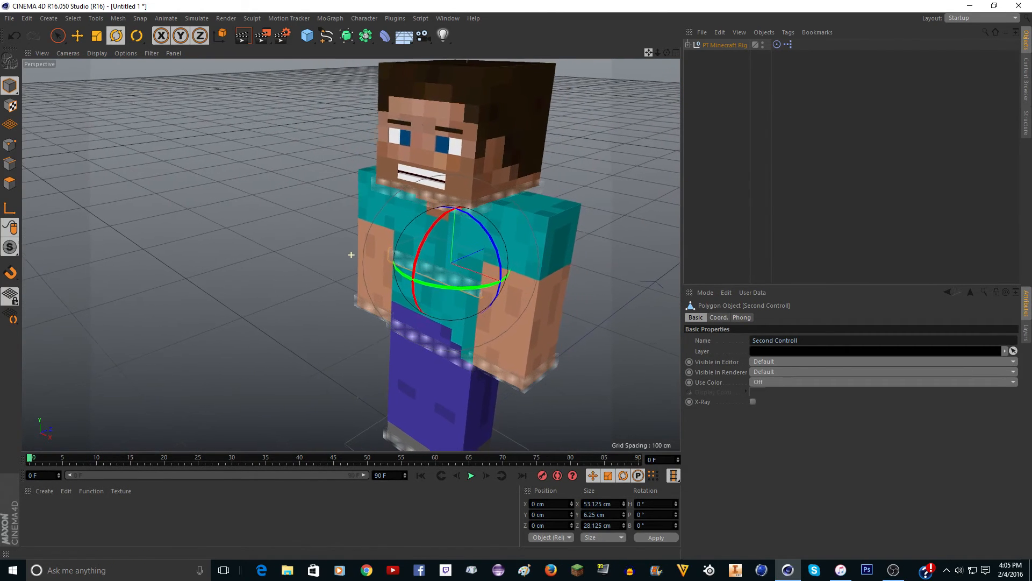
pyautogui.scroll(2, 440, 253)
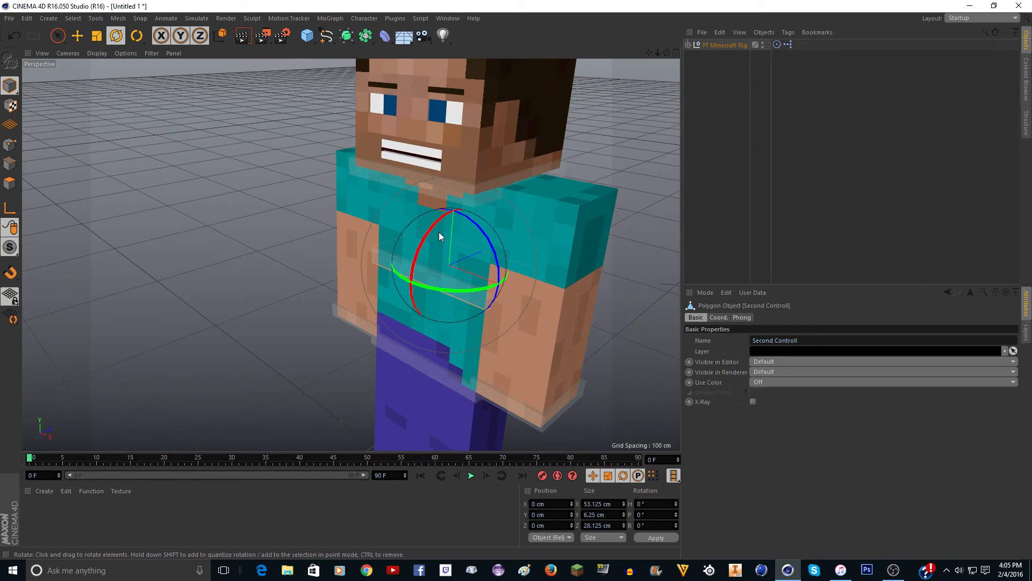
pyautogui.moveTo(439, 232); pyautogui.dragTo(465, 372)
pyautogui.hotkey('ctrl', 'z')
pyautogui.scroll(2, 497, 280)
pyautogui.scroll(-2, 520, 358)
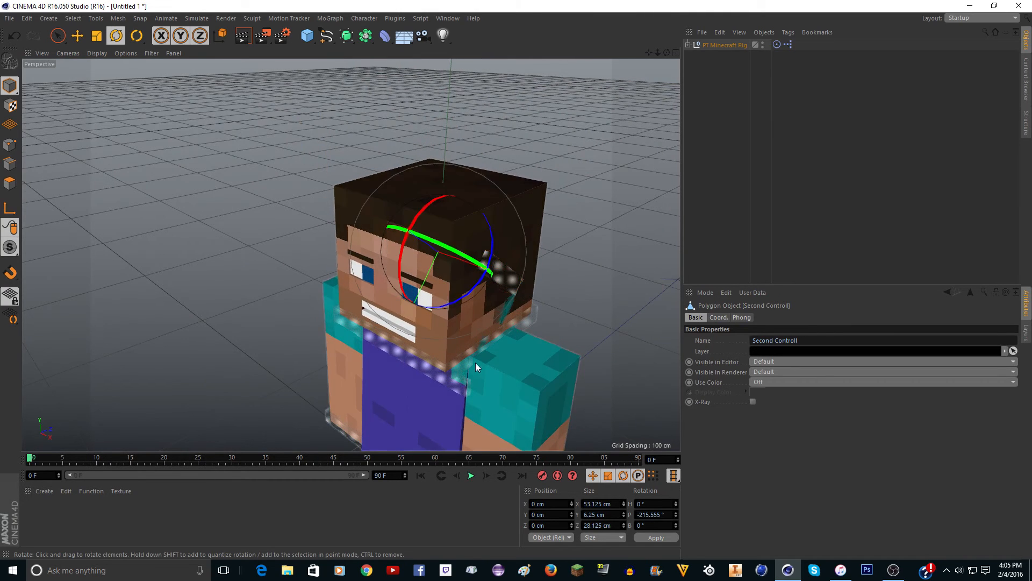
pyautogui.scroll(-6, 476, 363)
pyautogui.moveTo(649, 54); pyautogui.dragTo(645, 1)
pyautogui.hotkey('ctrl', 'z')
# Try tilting the upper body sideways with Second Controll, and undo the tilt
pyautogui.moveTo(460, 206); pyautogui.dragTo(482, 167)
pyautogui.hotkey('ctrl', 'z')
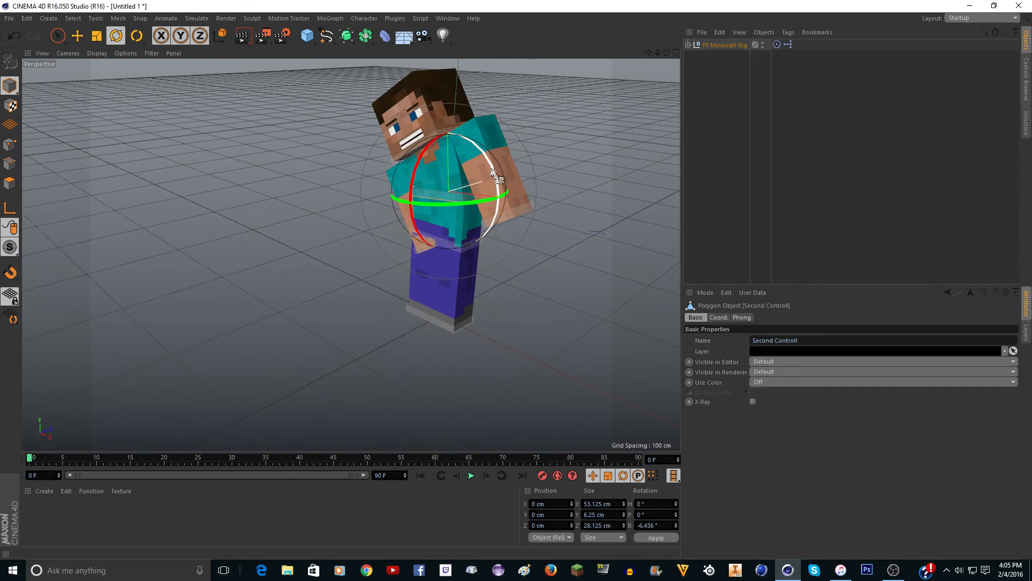
pyautogui.hotkey('ctrl', 'z')
# Try pitching the body about -77.5° and turning it with Base Controll at the waist, undoing both rotations
pyautogui.scroll(3, 473, 177)
pyautogui.click(403, 228)
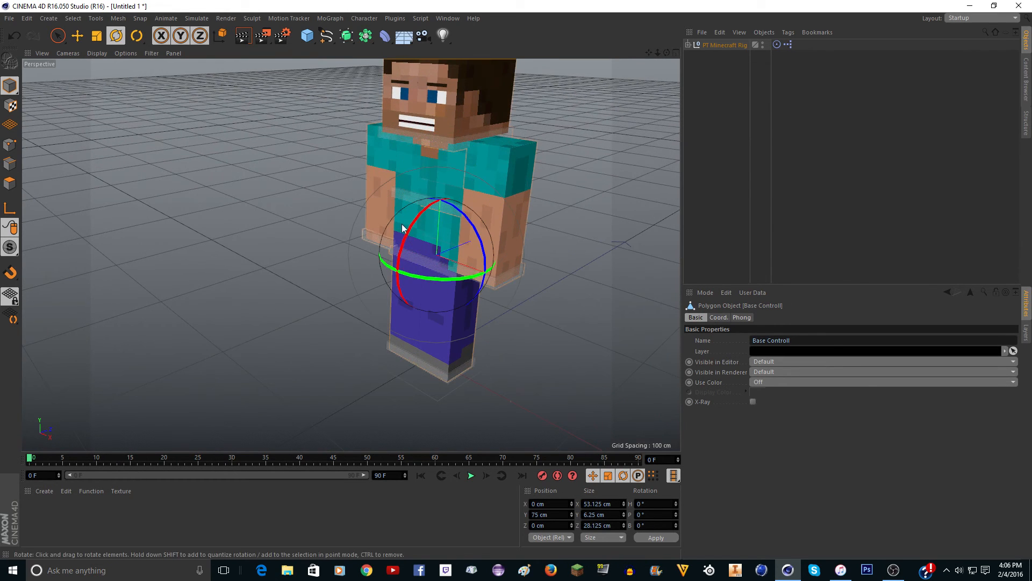
pyautogui.moveTo(415, 220); pyautogui.dragTo(328, 312)
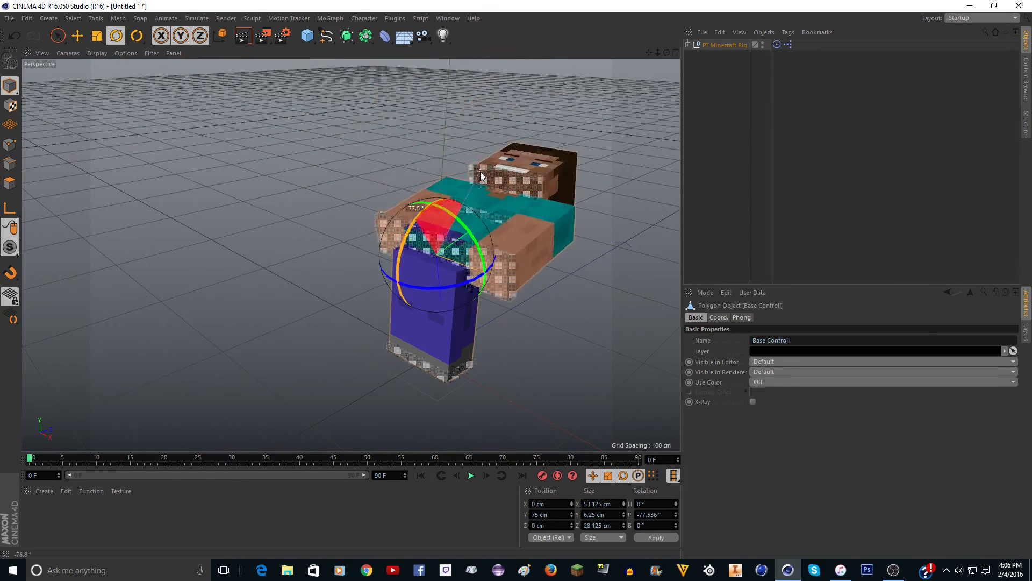
pyautogui.hotkey('ctrl', 'z')
pyautogui.moveTo(458, 276); pyautogui.dragTo(292, 289)
pyautogui.hotkey('ctrl', 'z')
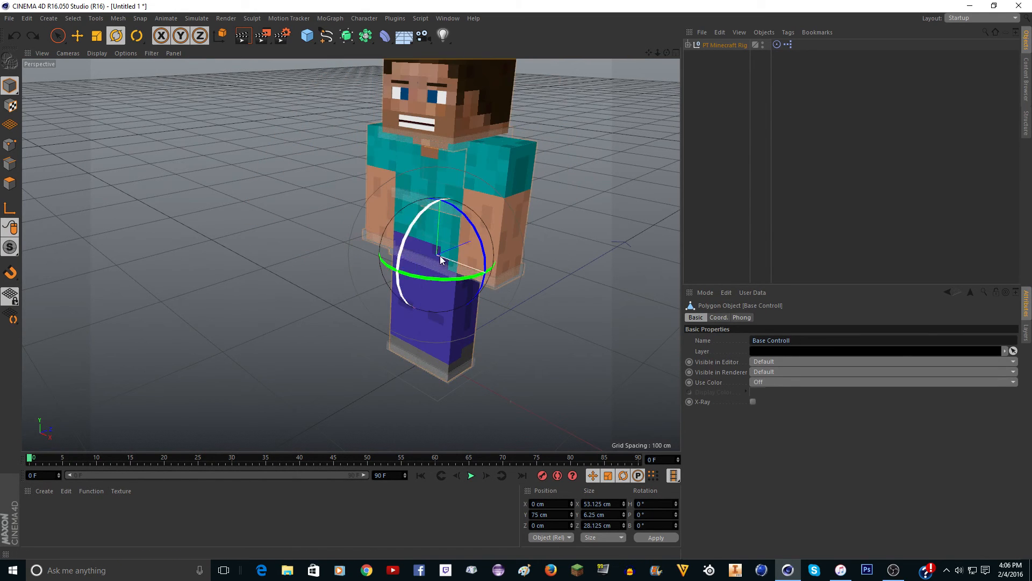
# Try moving the body with Base Controll using Live Selection, and undo the move
pyautogui.scroll(3, 441, 260)
pyautogui.click(57, 37)
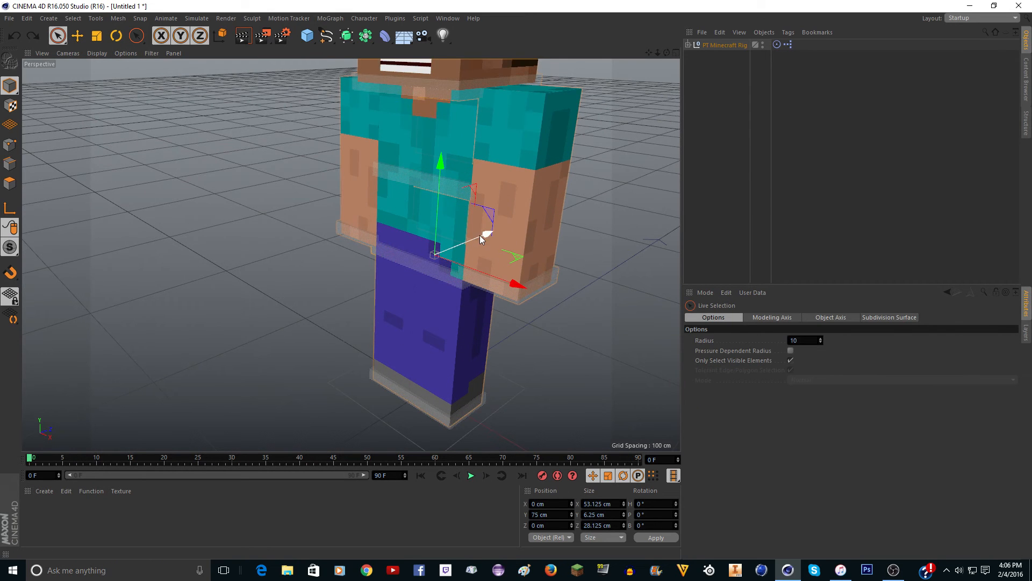
pyautogui.moveTo(480, 234); pyautogui.dragTo(387, 435)
pyautogui.moveTo(338, 294); pyautogui.dragTo(474, 243)
pyautogui.hotkey('ctrl', 'z')
# Select the Left Arm Goal control at the hand and look over the rig's other control handles
pyautogui.scroll(3, 421, 240)
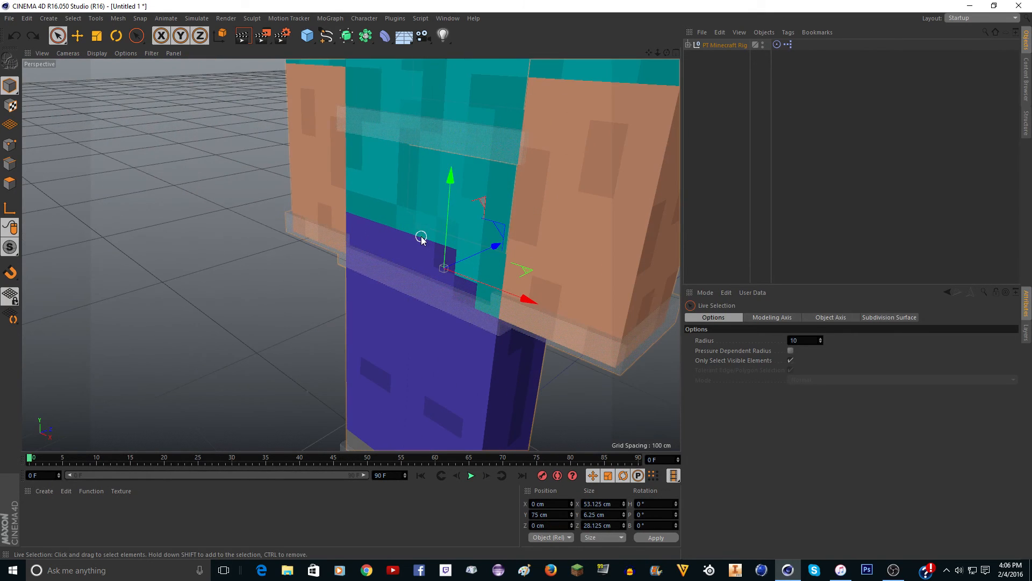
pyautogui.click(651, 344)
pyautogui.scroll(-3, 665, 132)
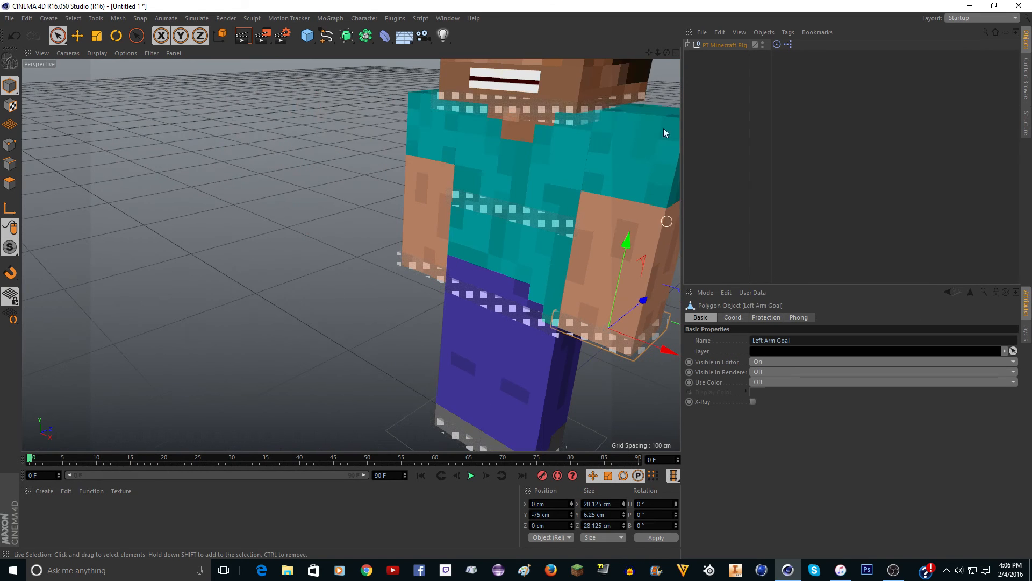
pyautogui.moveTo(647, 51); pyautogui.dragTo(542, 16)
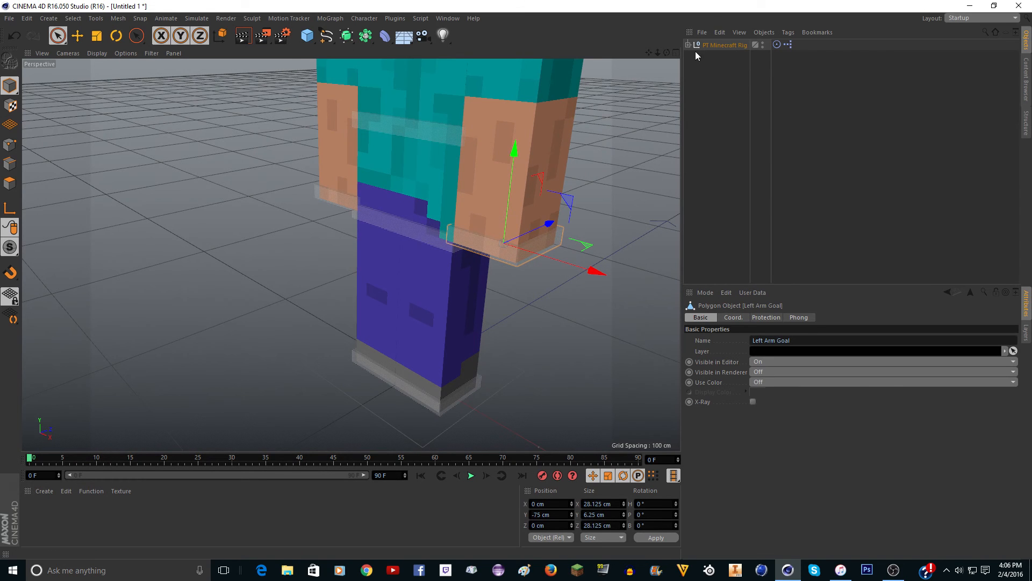
pyautogui.moveTo(654, 51); pyautogui.dragTo(428, 93)
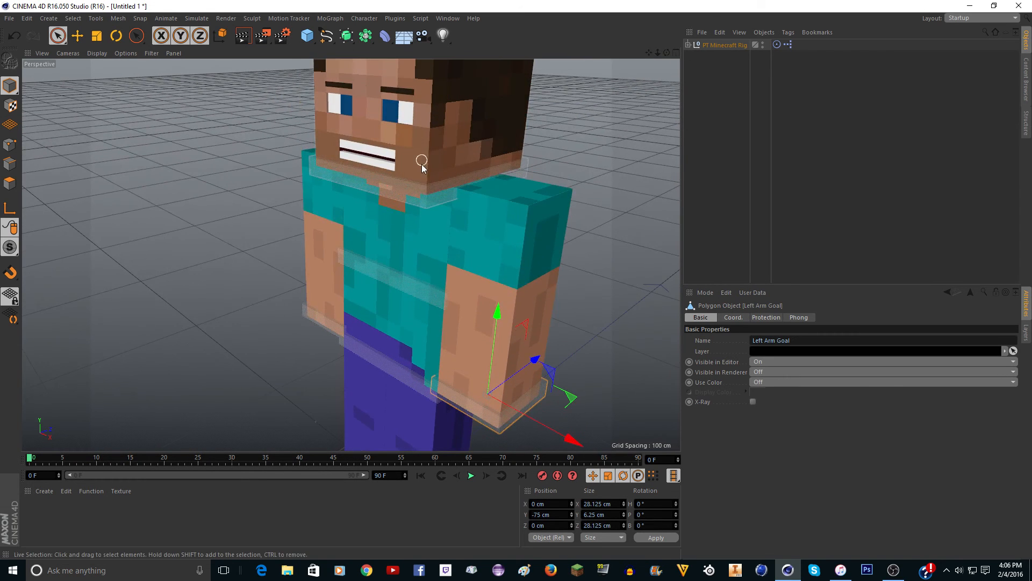
pyautogui.scroll(-4, 422, 195)
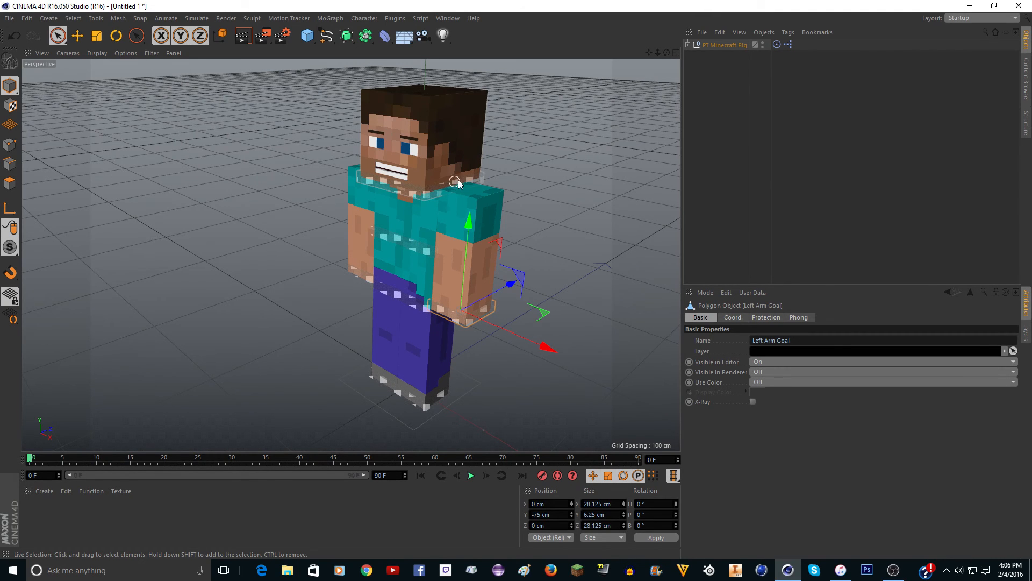
pyautogui.scroll(3, 456, 182)
pyautogui.scroll(-1, 456, 183)
# Try moving the Right Leg Goal to about Y 125.8 cm, Z -70.4 cm and rotating it, undoing both changes
pyautogui.moveTo(648, 52); pyautogui.dragTo(636, 3)
pyautogui.scroll(3, 398, 325)
pyautogui.scroll(-3, 351, 382)
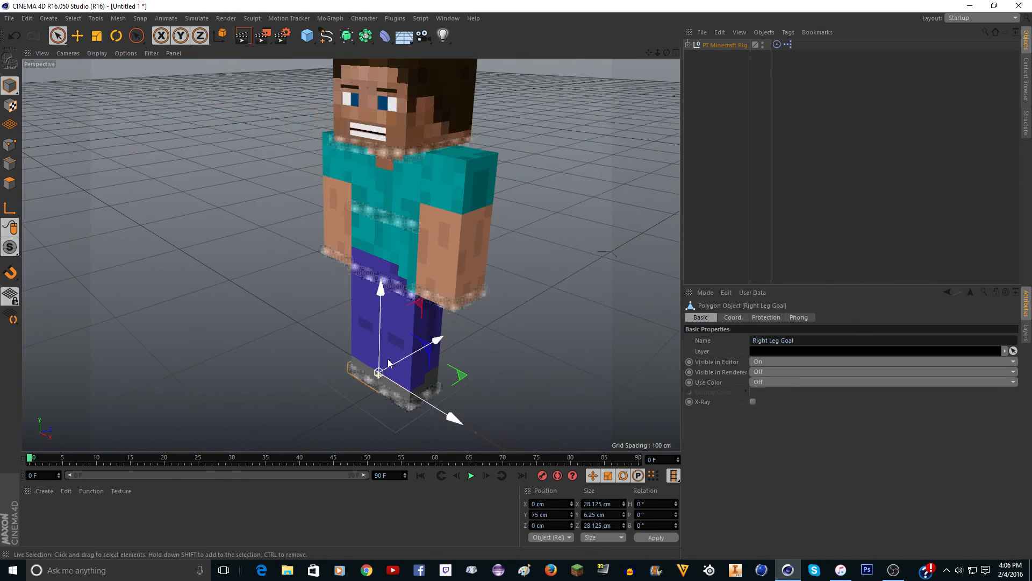
pyautogui.scroll(3, 416, 308)
pyautogui.moveTo(415, 307); pyautogui.dragTo(261, 272)
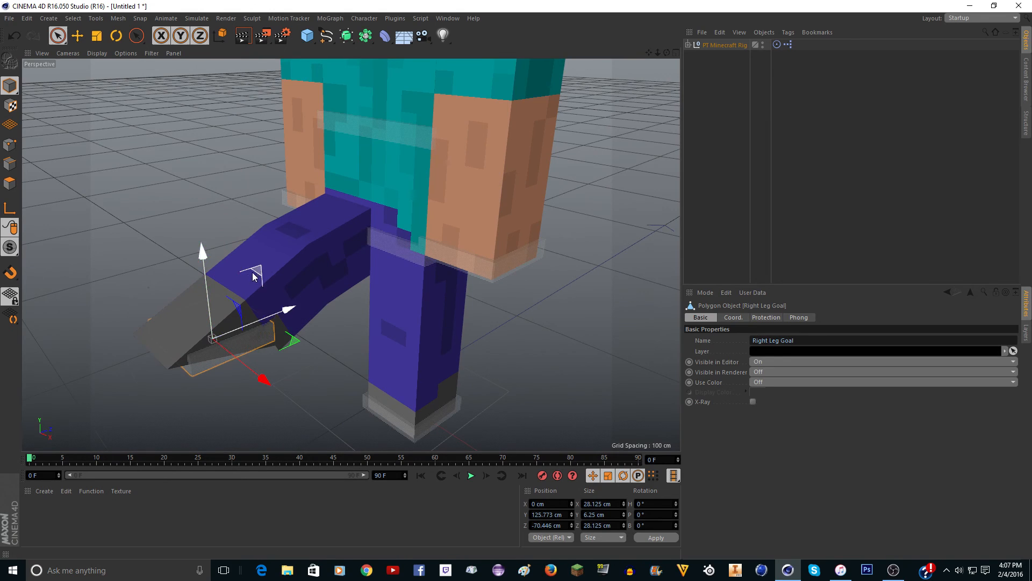
pyautogui.press('r')
pyautogui.moveTo(185, 302); pyautogui.dragTo(120, 320)
pyautogui.hotkey('ctrl', 'z')
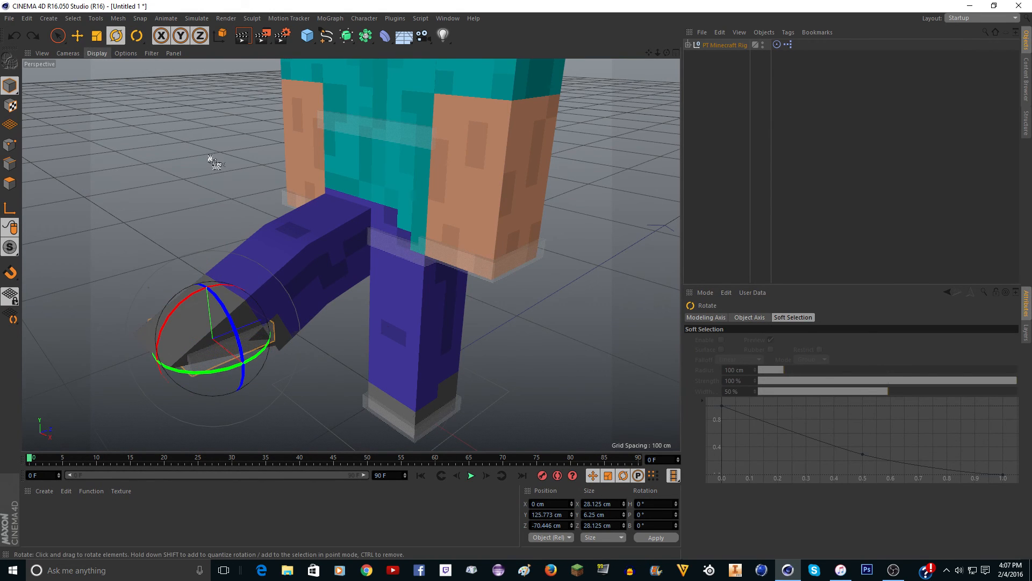
pyautogui.hotkey('ctrl', 'z')
# Try moving the Right Leg Goal to about X -24.3 cm, Z -22.4 cm and rotating it, undo everything and clear the selection
pyautogui.click(56, 37)
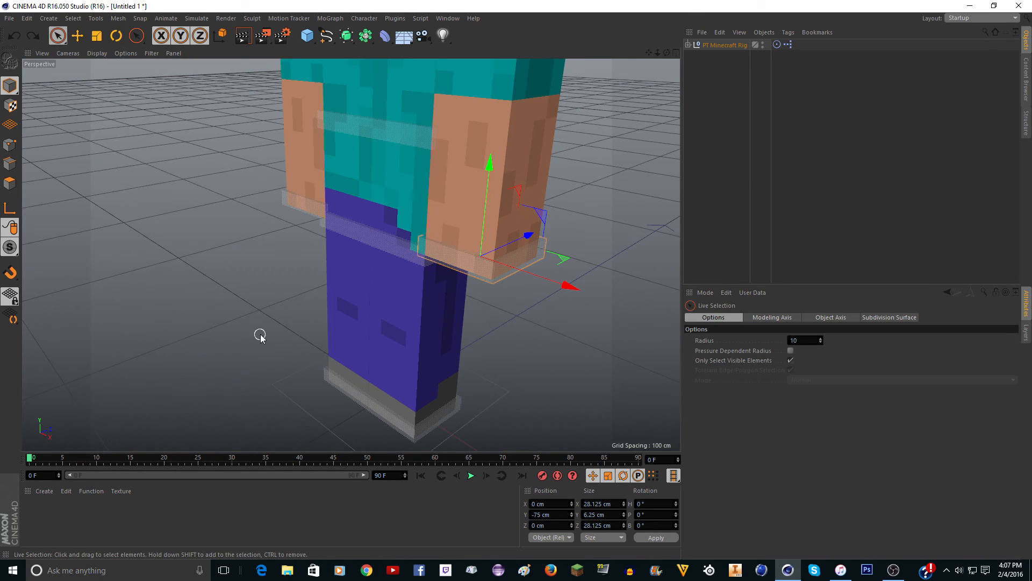
pyautogui.click(331, 385)
pyautogui.moveTo(411, 407); pyautogui.dragTo(365, 394)
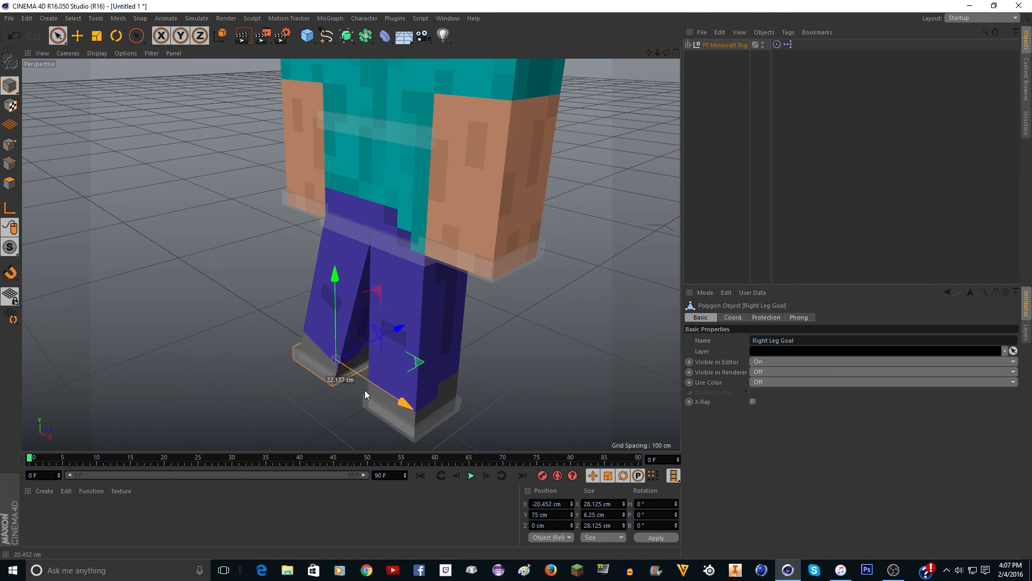
pyautogui.moveTo(392, 337); pyautogui.dragTo(354, 329)
pyautogui.press('r')
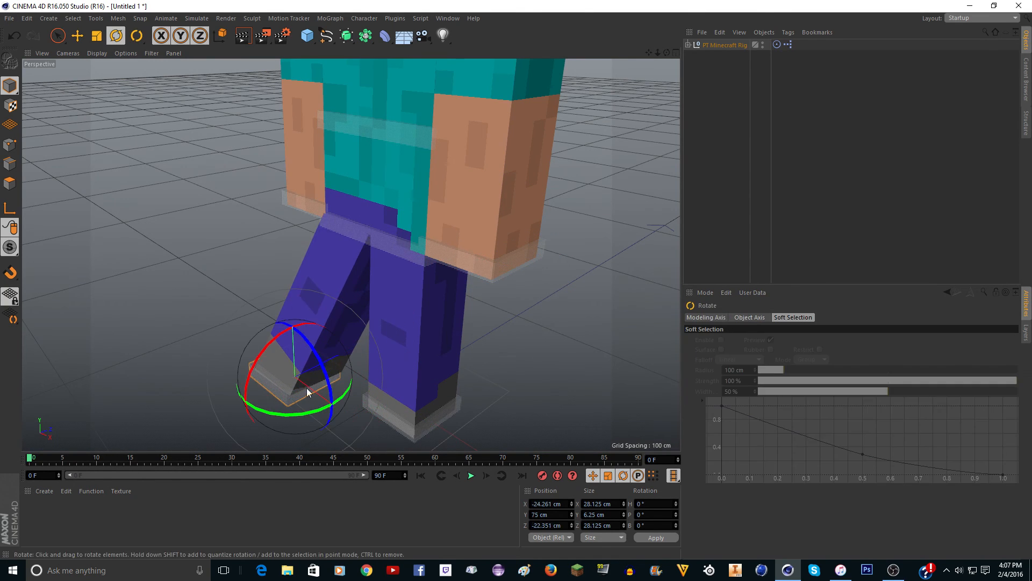
pyautogui.moveTo(301, 415); pyautogui.dragTo(470, 387)
pyautogui.hotkey('ctrl', 'z')
pyautogui.scroll(-3, 469, 382)
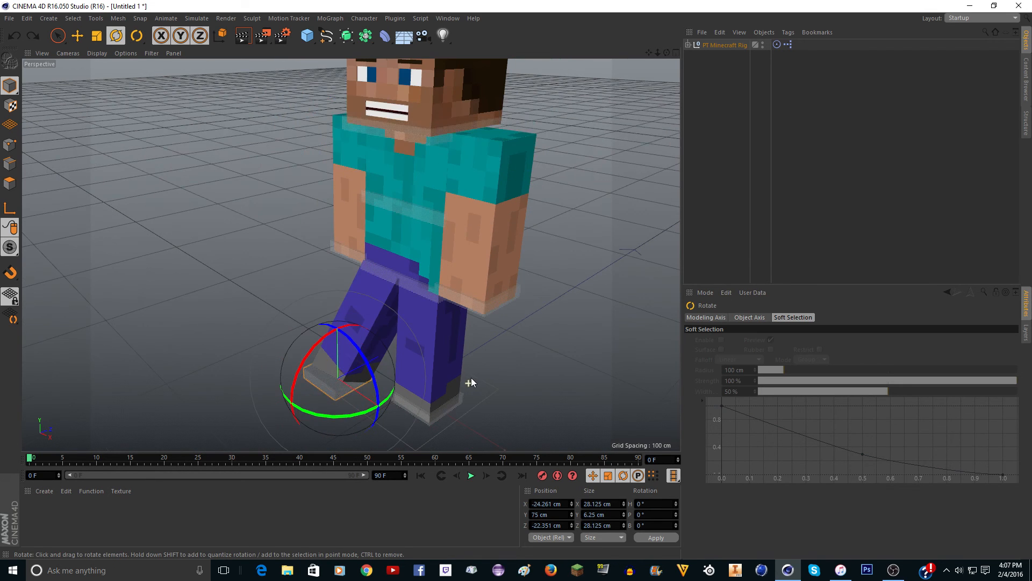
pyautogui.hotkey('ctrl', 'z')
pyautogui.hotkey('ctrl', 'z')
pyautogui.keyDown('alt'); pyautogui.moveTo(530, 253); pyautogui.dragTo(596, 180); pyautogui.keyUp('alt')
pyautogui.click(596, 180)
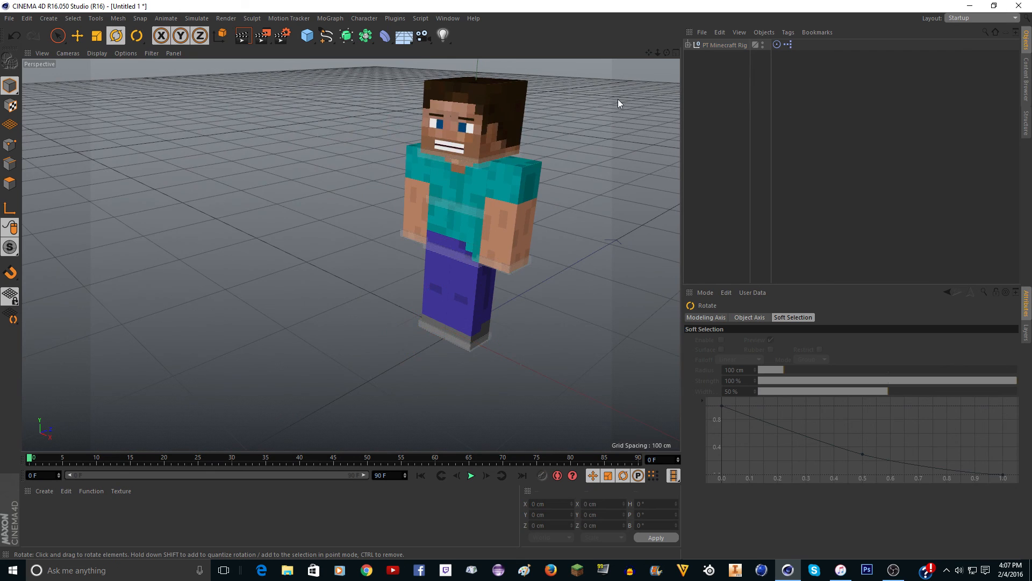
# Examine the character's face, arms, legs and control handles from several distances and angles
pyautogui.scroll(5, 350, 254)
pyautogui.scroll(5, 471, 179)
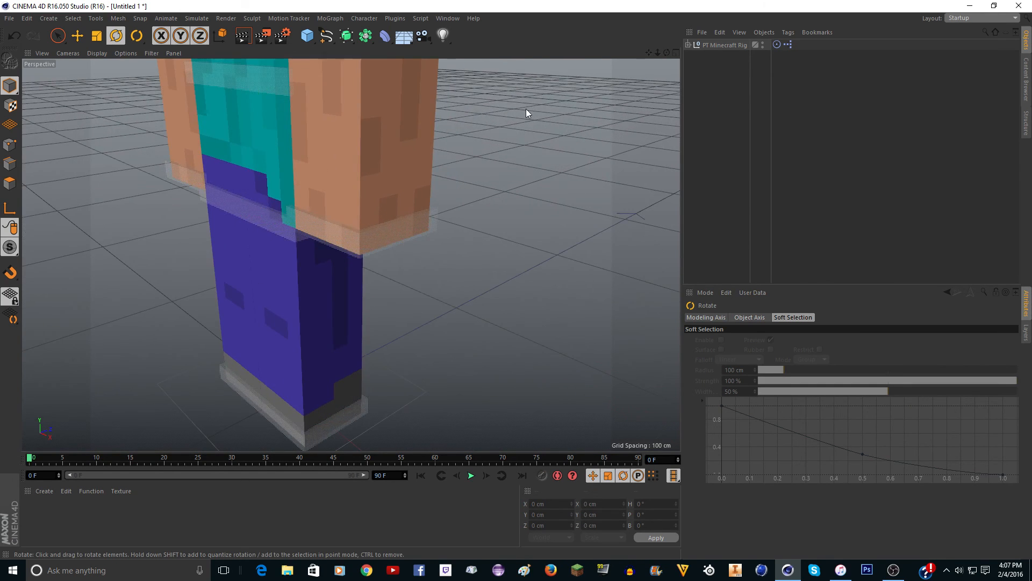
pyautogui.scroll(-3, 526, 109)
pyautogui.moveTo(649, 52); pyautogui.dragTo(603, 92)
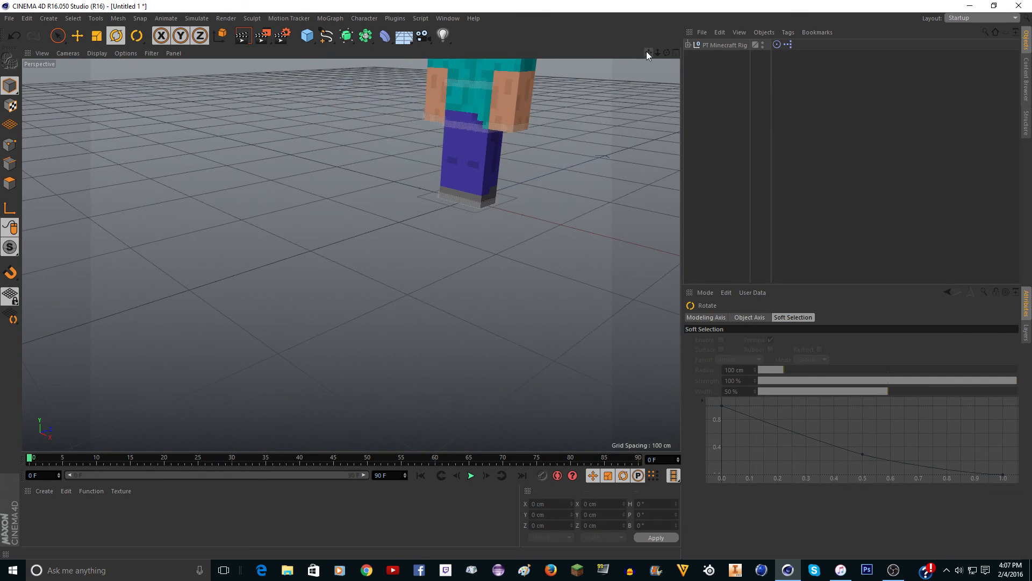
pyautogui.moveTo(648, 52); pyautogui.dragTo(596, 162)
pyautogui.scroll(3, 484, 83)
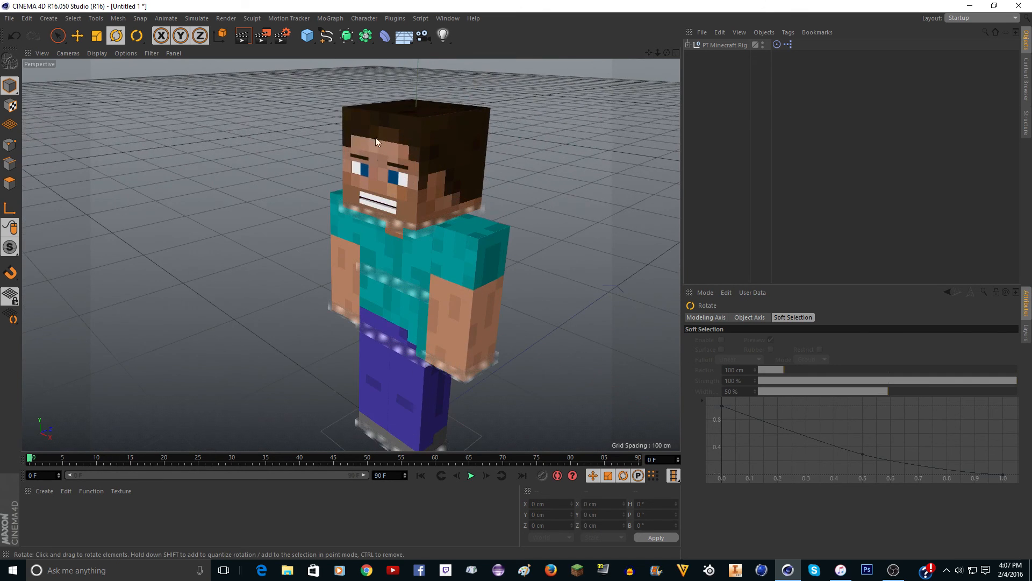
pyautogui.scroll(2, 367, 204)
pyautogui.scroll(-2, 350, 183)
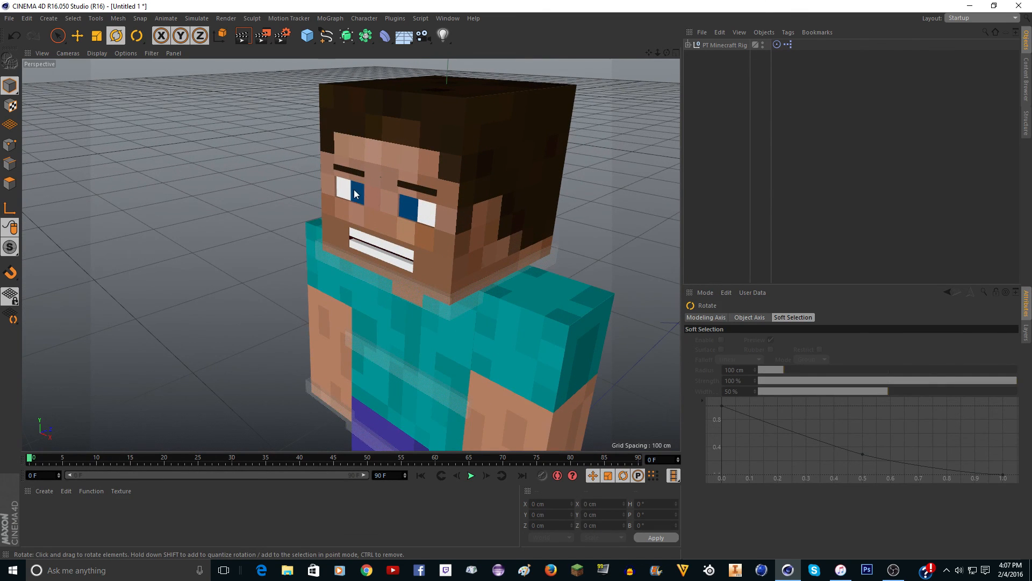
pyautogui.scroll(-2, 398, 180)
pyautogui.moveTo(648, 52); pyautogui.dragTo(597, 33)
pyautogui.moveTo(648, 53); pyautogui.dragTo(666, 30)
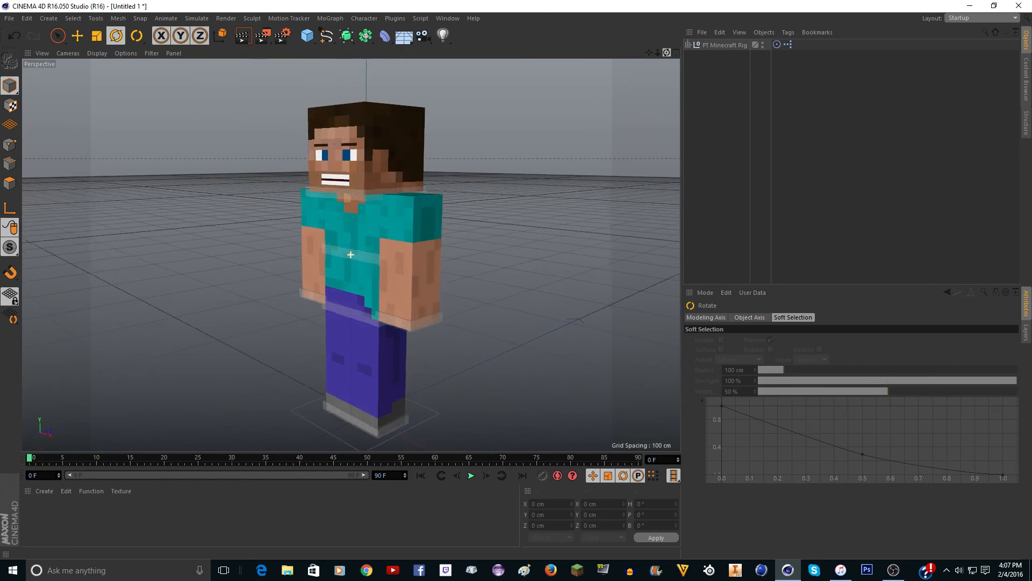
pyautogui.scroll(5, 331, 159)
pyautogui.scroll(-8, 331, 160)
pyautogui.scroll(5, 297, 172)
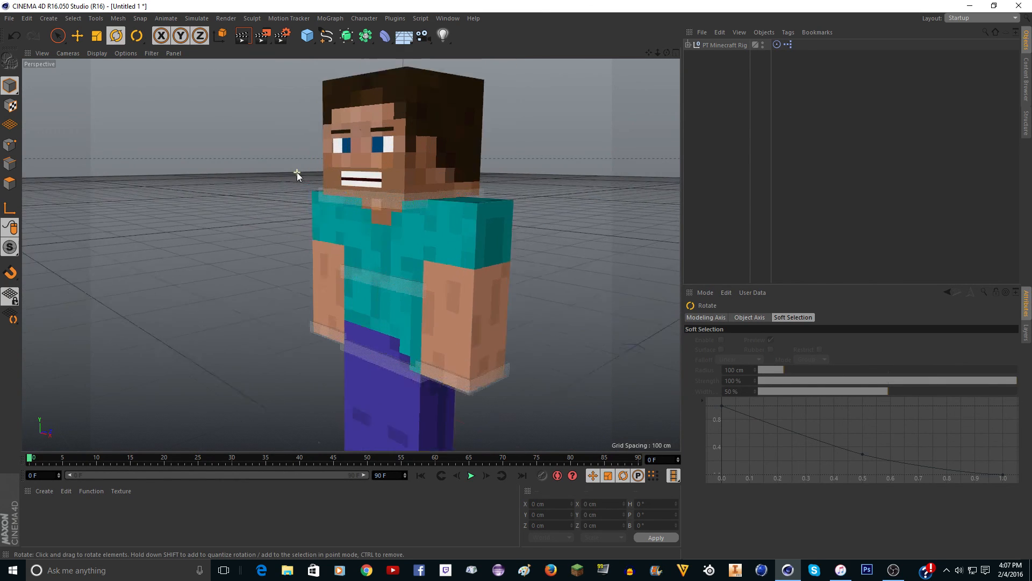
pyautogui.scroll(-2, 297, 172)
pyautogui.scroll(-1, 297, 172)
pyautogui.moveTo(648, 53); pyautogui.dragTo(691, 115)
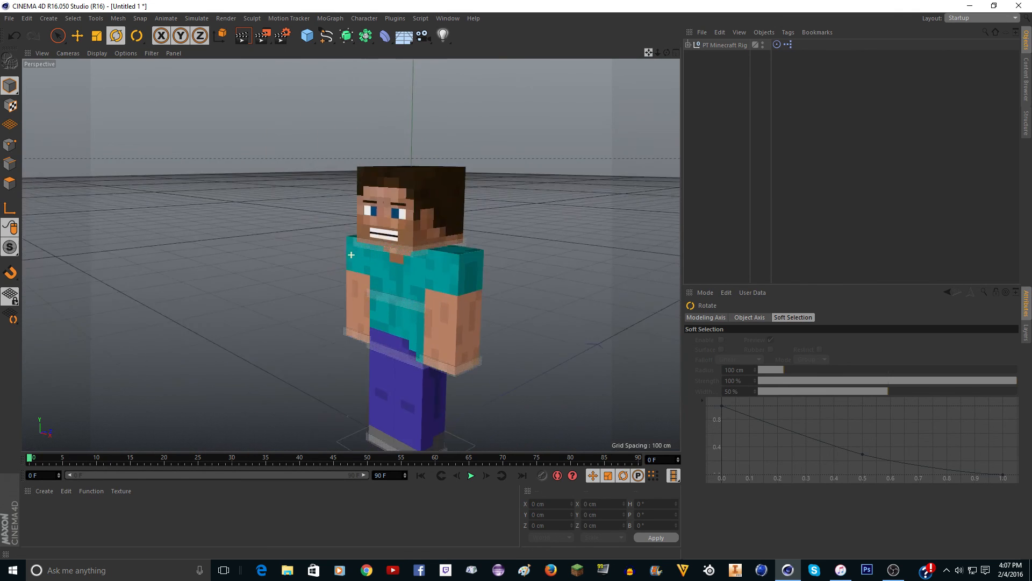
pyautogui.moveTo(351, 254); pyautogui.dragTo(351, 254)
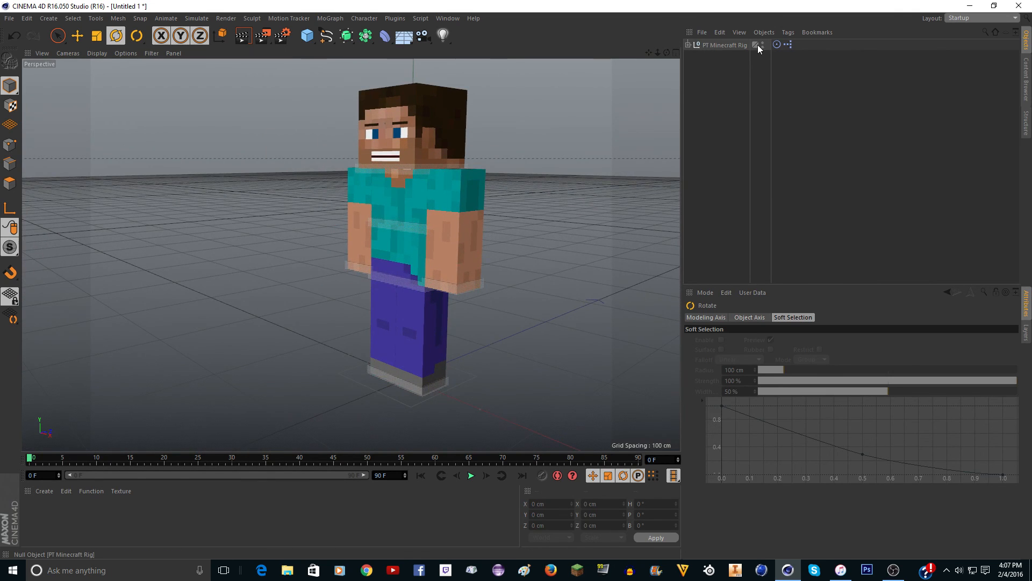
pyautogui.scroll(-1, 376, 135)
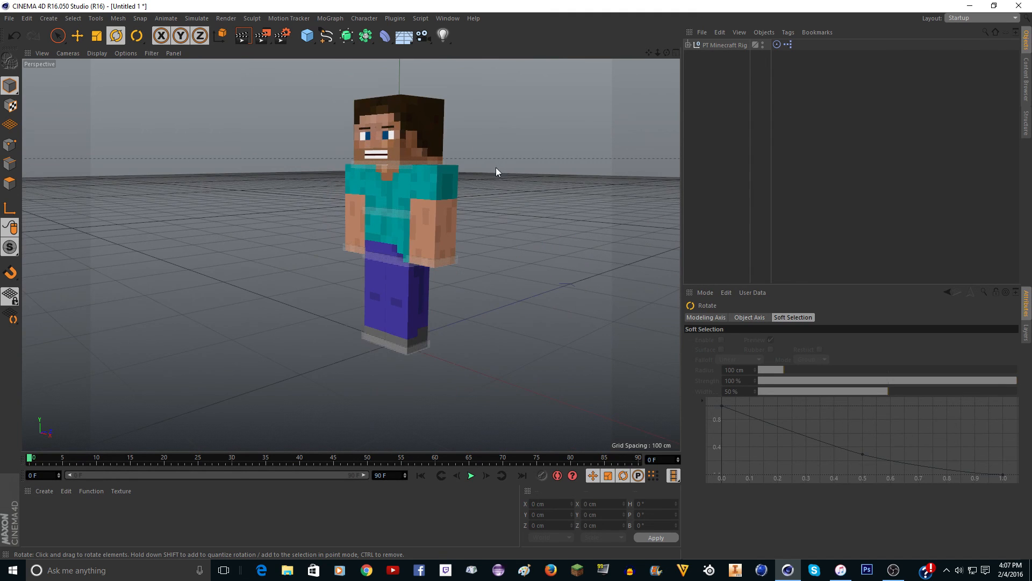
pyautogui.scroll(2, 496, 173)
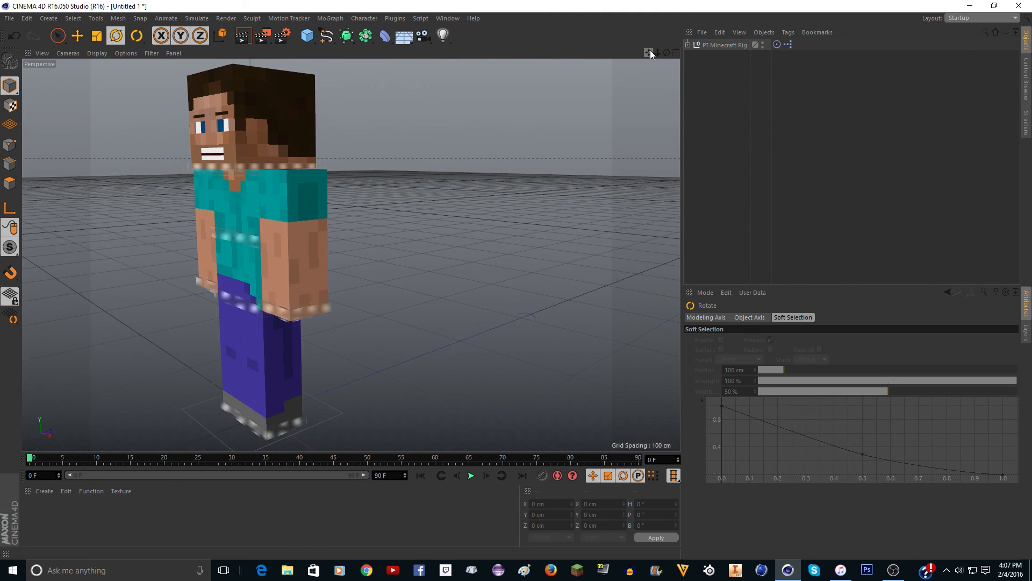
pyautogui.moveTo(649, 53); pyautogui.dragTo(351, 254)
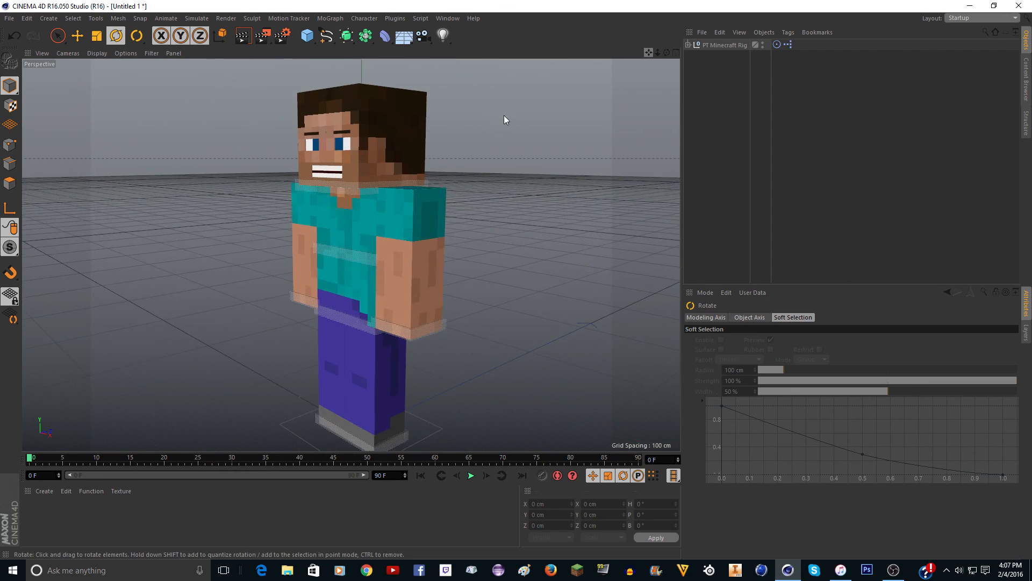
pyautogui.scroll(-1, 505, 119)
pyautogui.moveTo(650, 54); pyautogui.dragTo(351, 255)
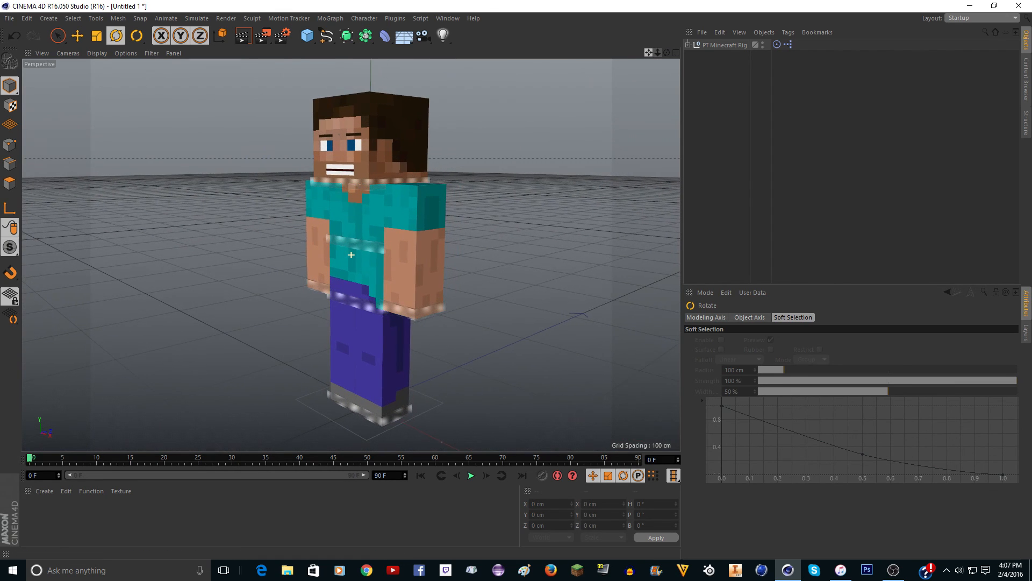